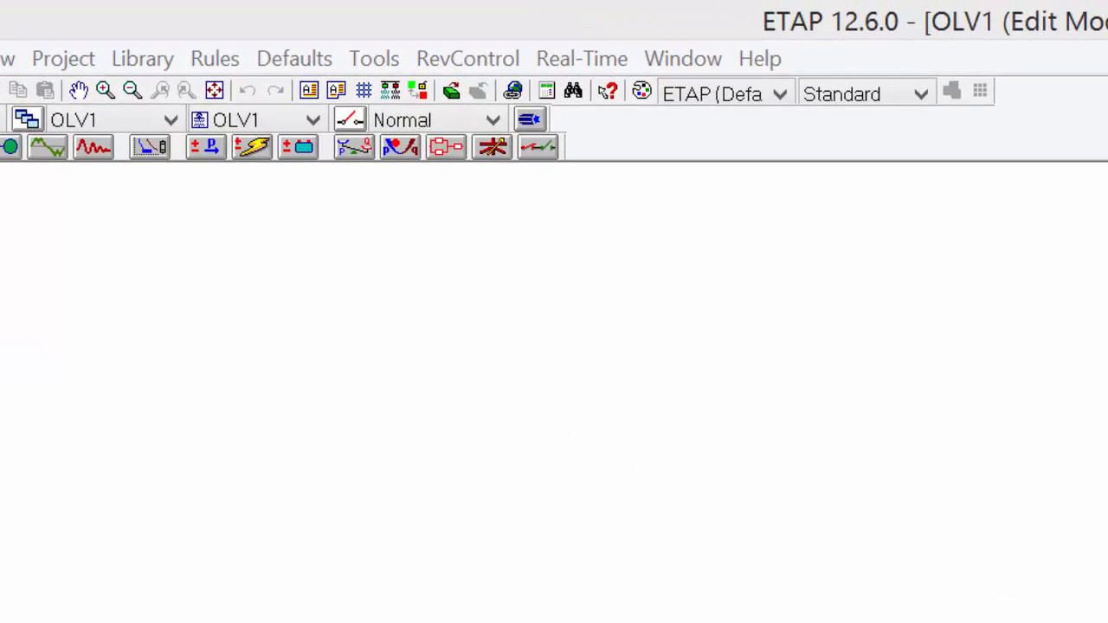
# Turn on the drawing grid and place a power grid source with a bus below it in the one-line diagram.
pyautogui.click(364, 91)
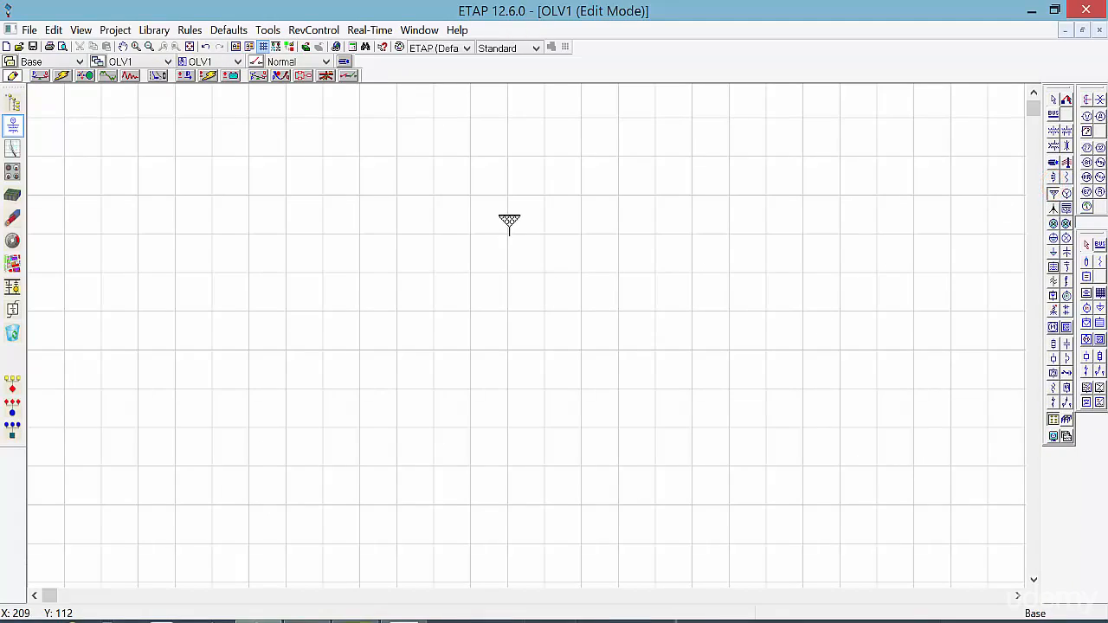
pyautogui.click(508, 224)
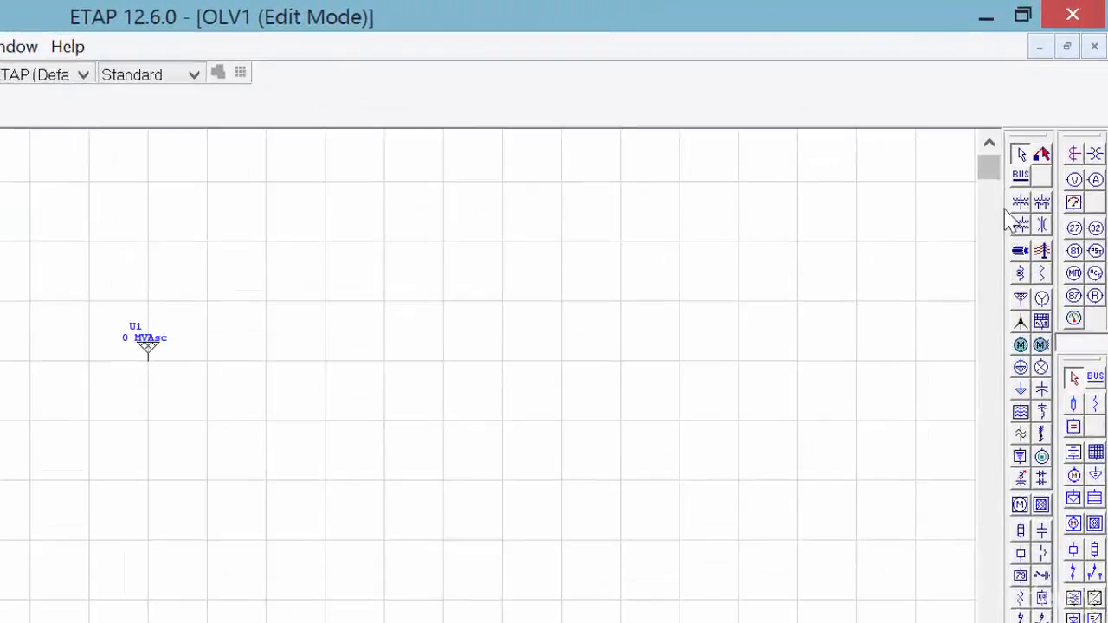
pyautogui.click(1049, 122)
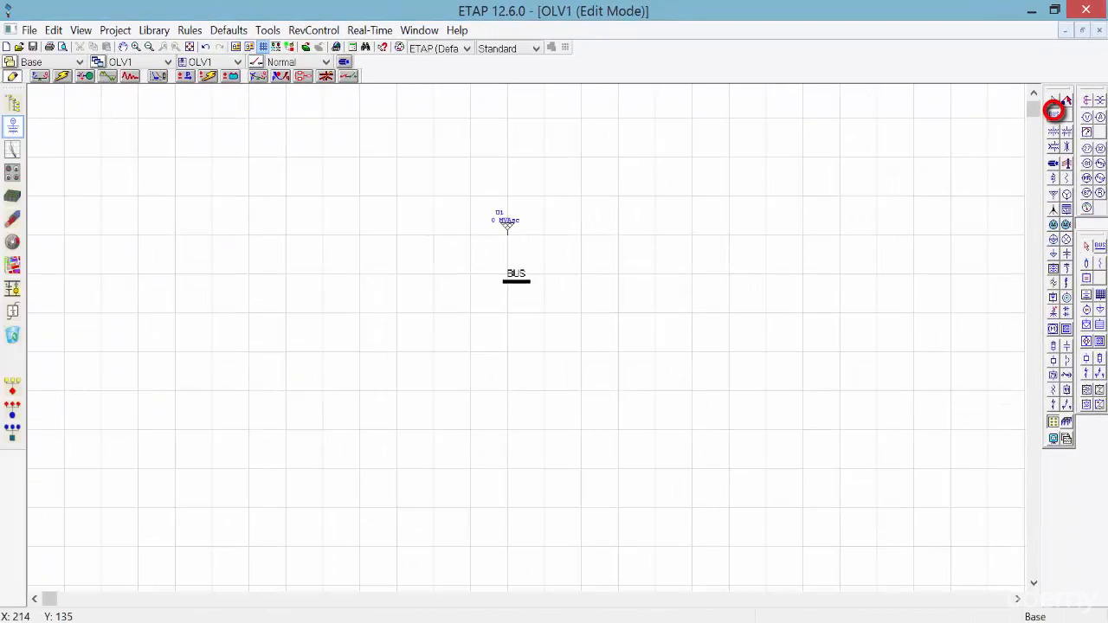
pyautogui.click(262, 368)
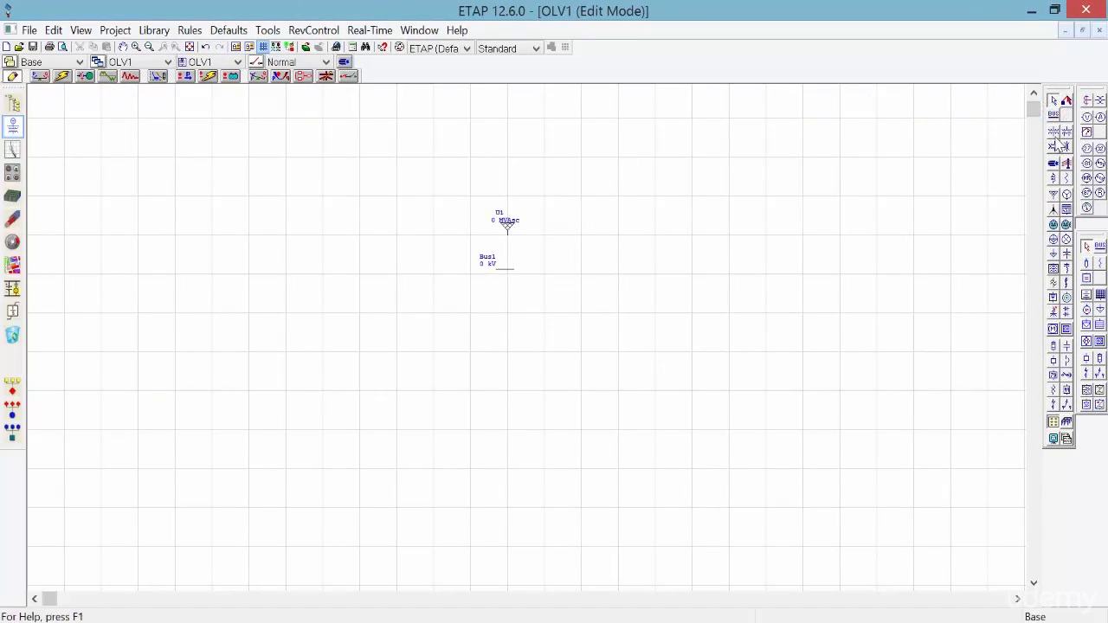
# Place a two-winding transformer below Bus1 and a cable beneath the transformer.
pyautogui.click(1055, 132)
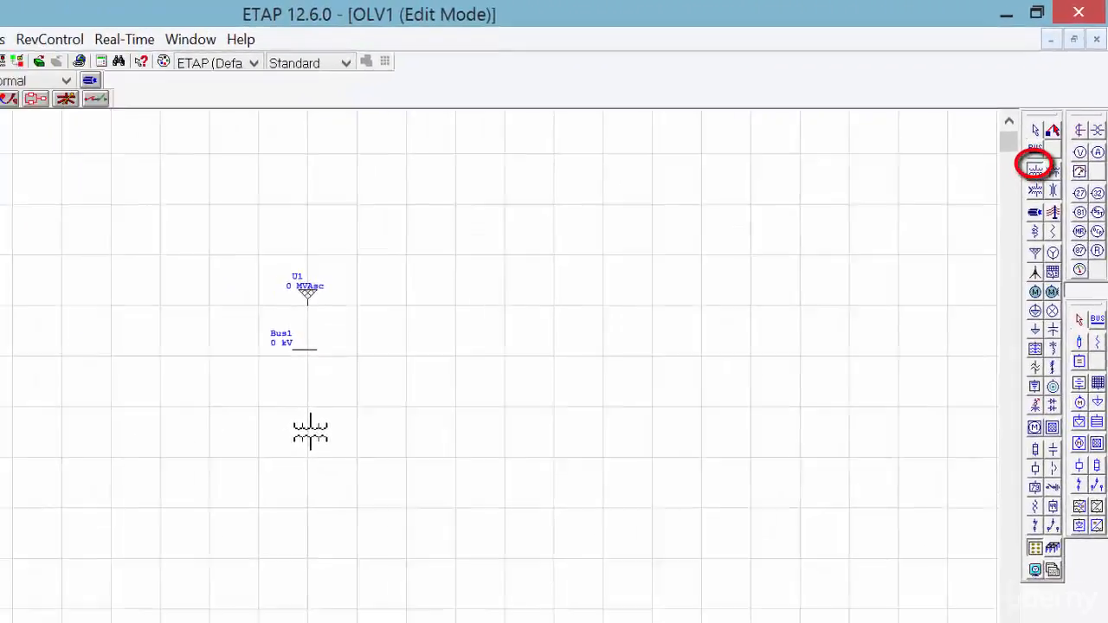
pyautogui.click(308, 424)
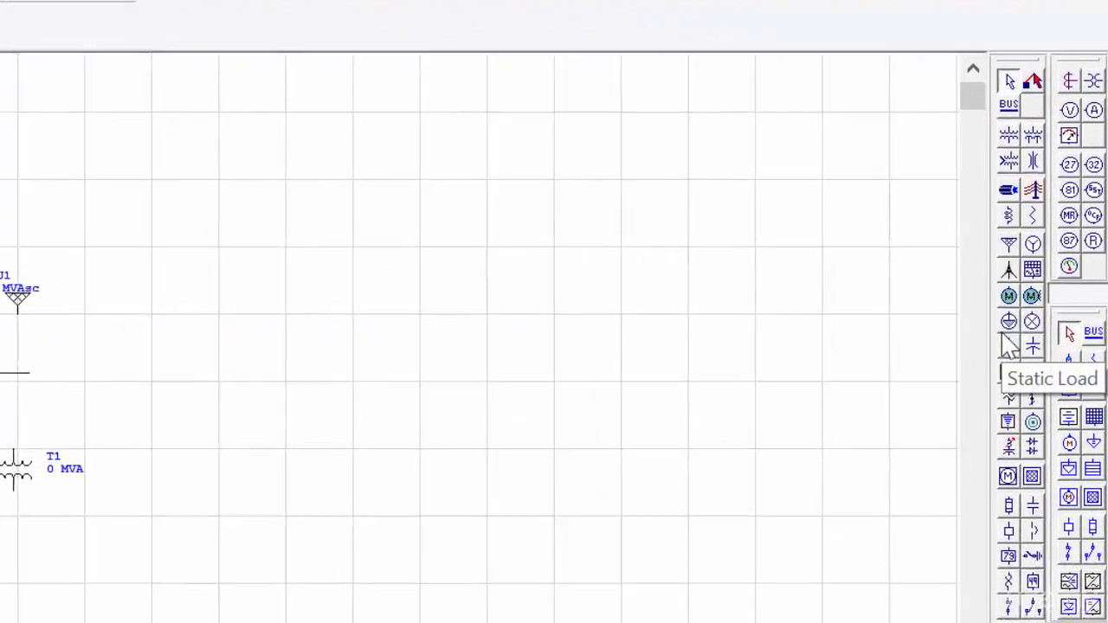
pyautogui.click(1009, 190)
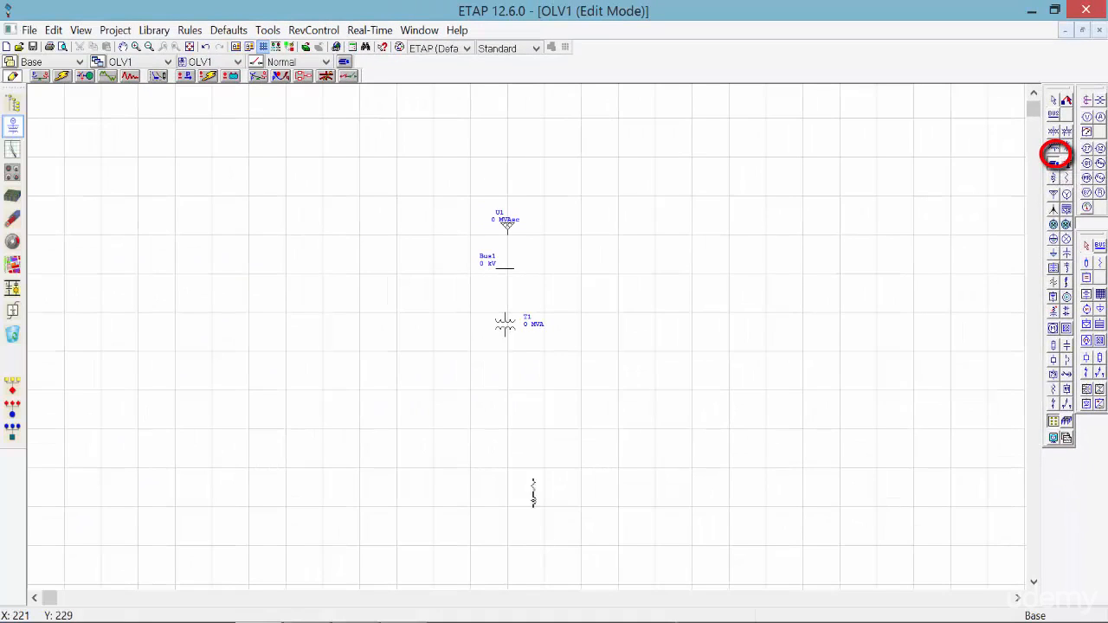
pyautogui.click(506, 388)
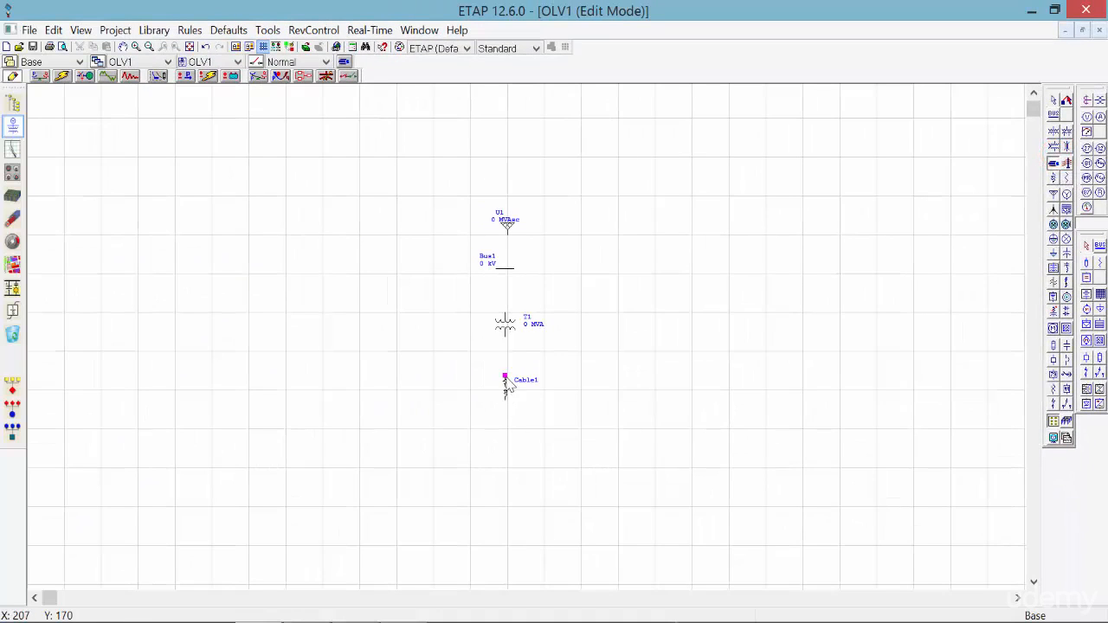
# Place a second bus between the transformer and the cable, and a lumped load below the cable.
pyautogui.click(1053, 114)
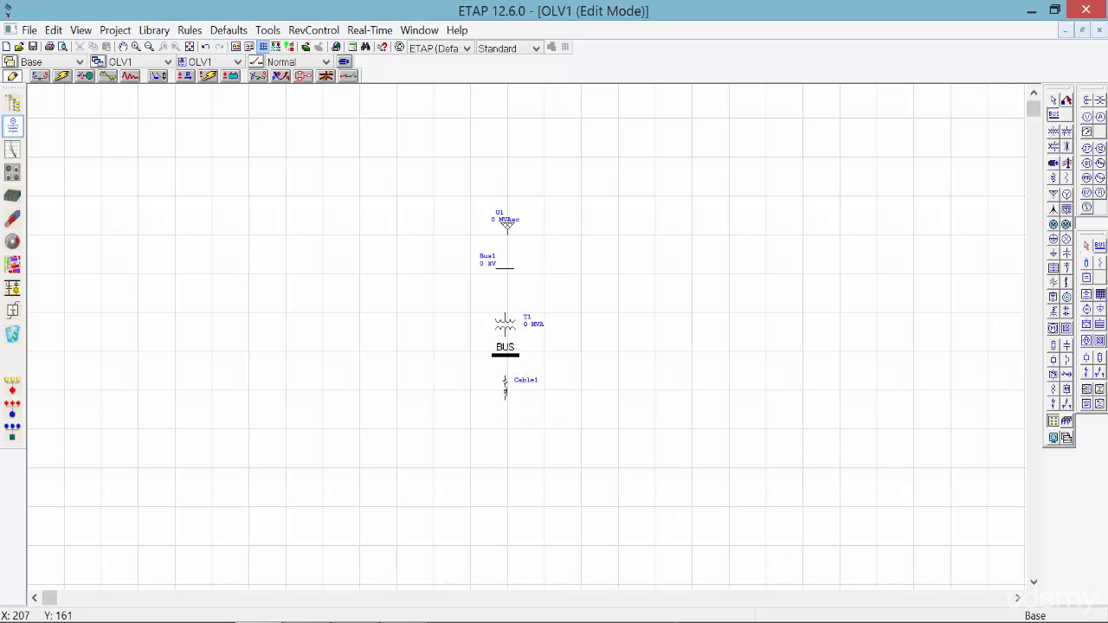
pyautogui.click(506, 355)
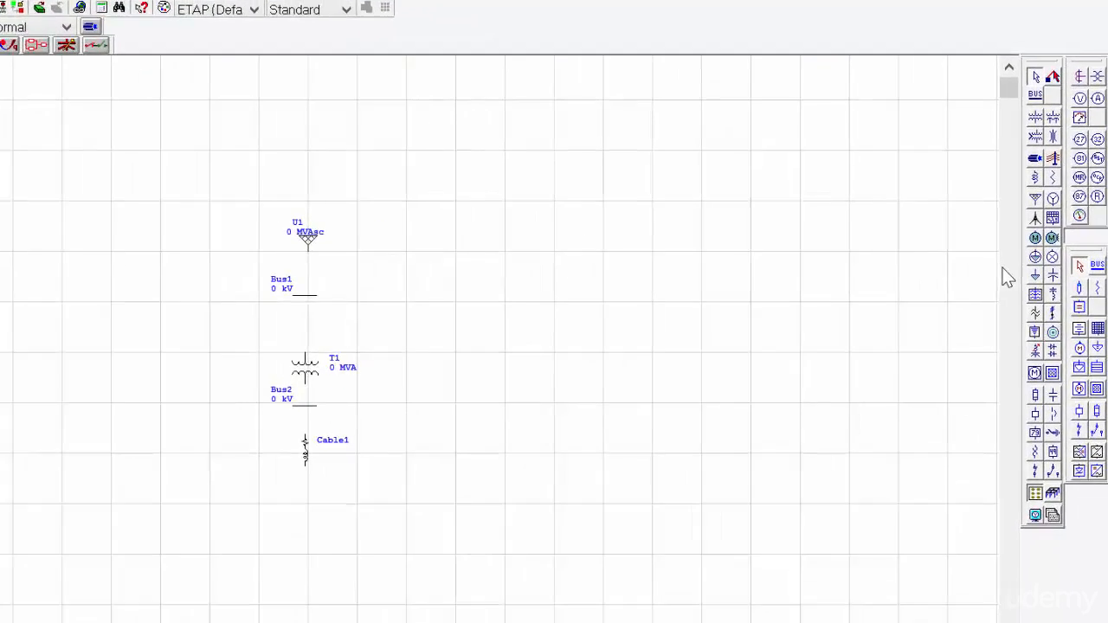
pyautogui.click(1008, 284)
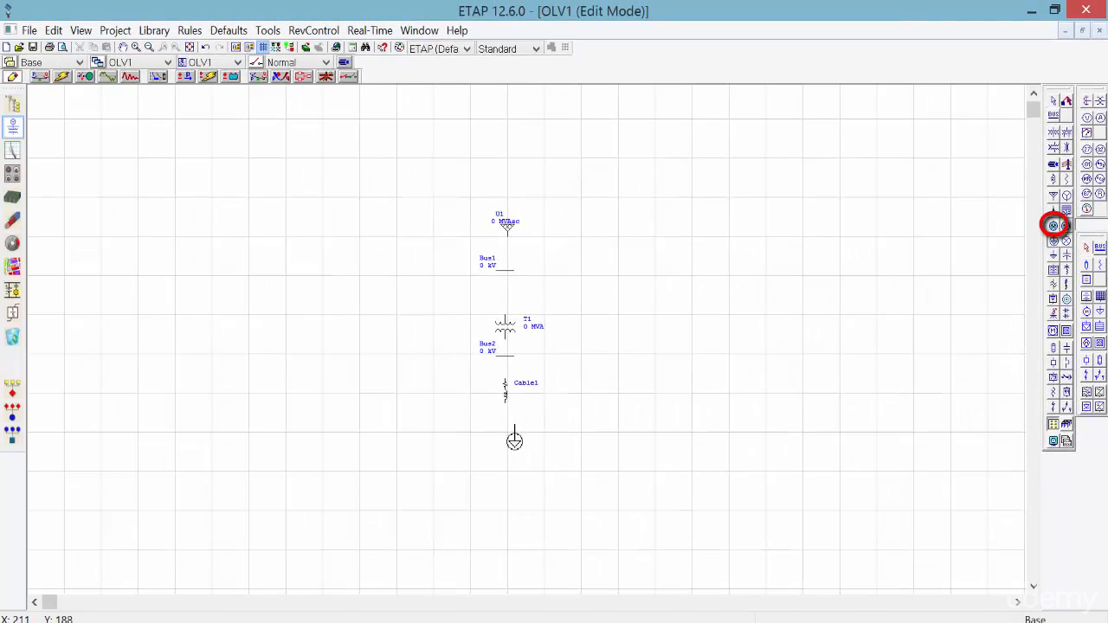
pyautogui.click(507, 440)
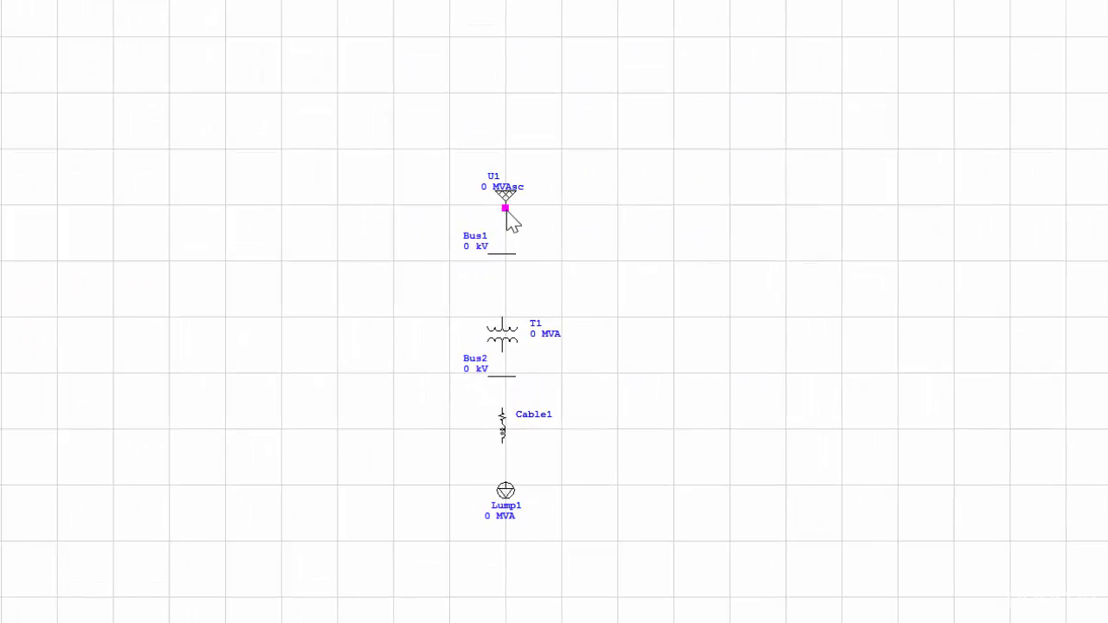
# Connect the power grid source to Bus1.
pyautogui.moveTo(507, 212); pyautogui.dragTo(509, 255)
pyautogui.moveTo(509, 254); pyautogui.dragTo(509, 255)
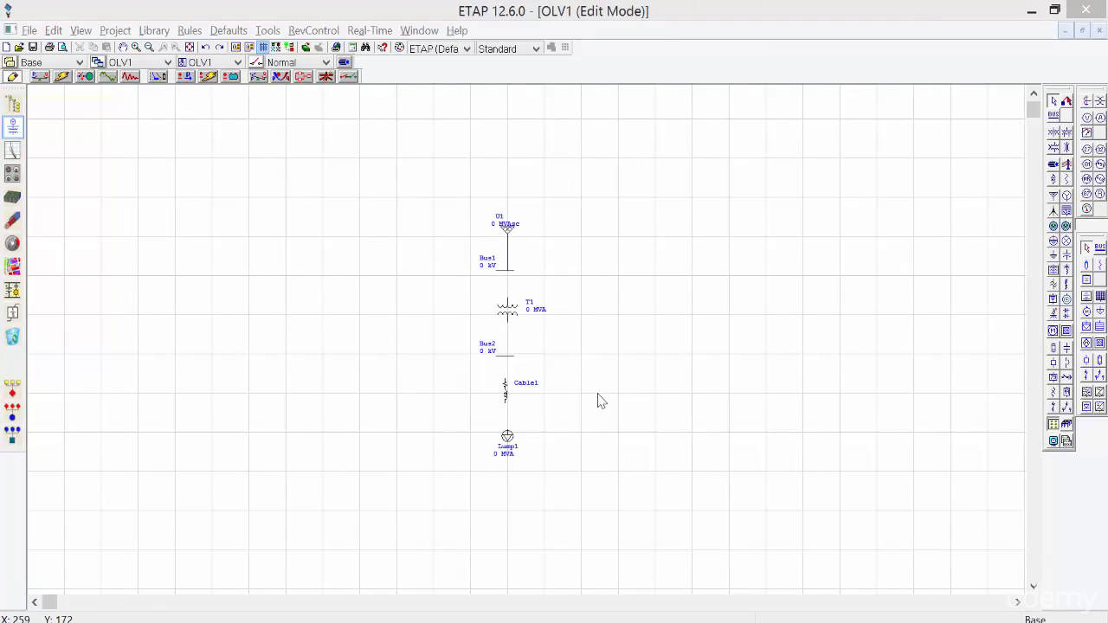
# Connect transformer T1 by assigning Bus1 as its primary bus and Bus2 as its secondary bus.
pyautogui.click(509, 314)
pyautogui.doubleClick(509, 315)
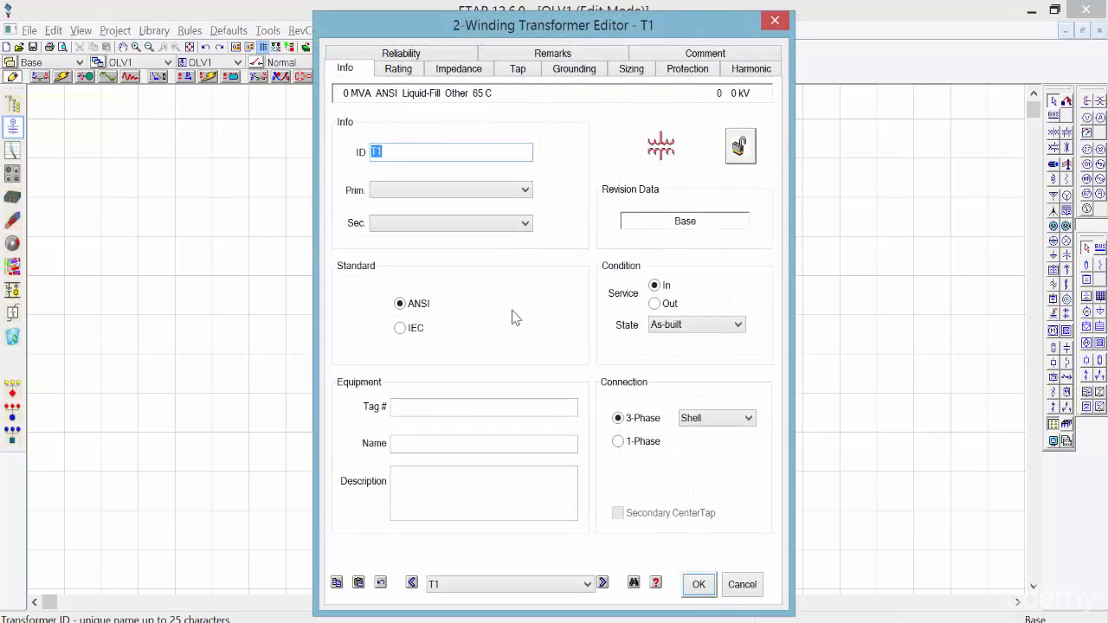
pyautogui.click(481, 190)
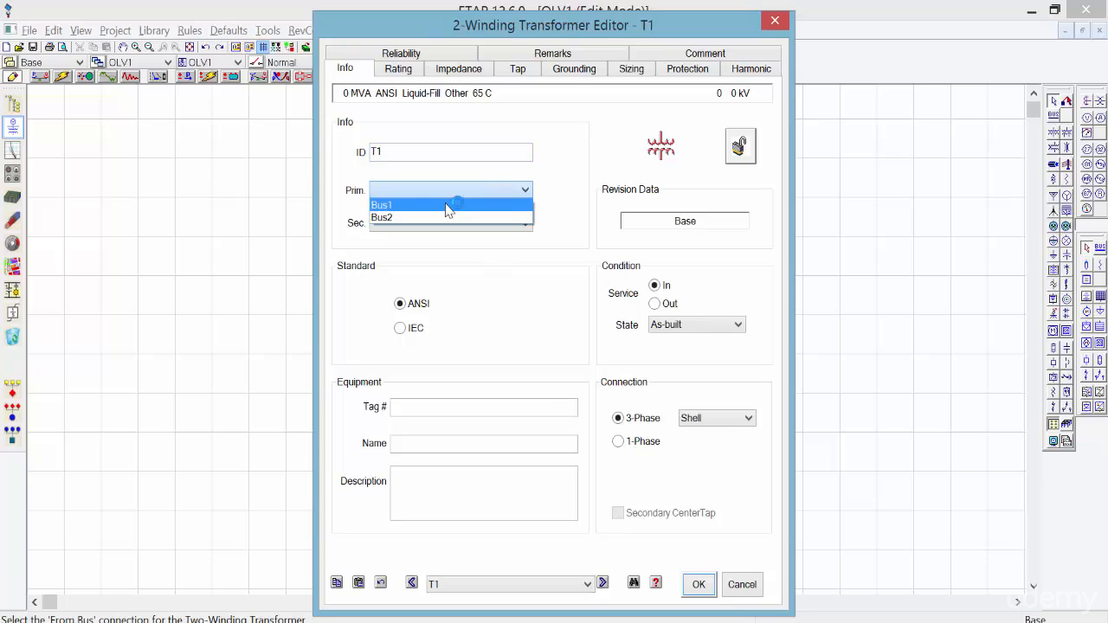
pyautogui.click(447, 207)
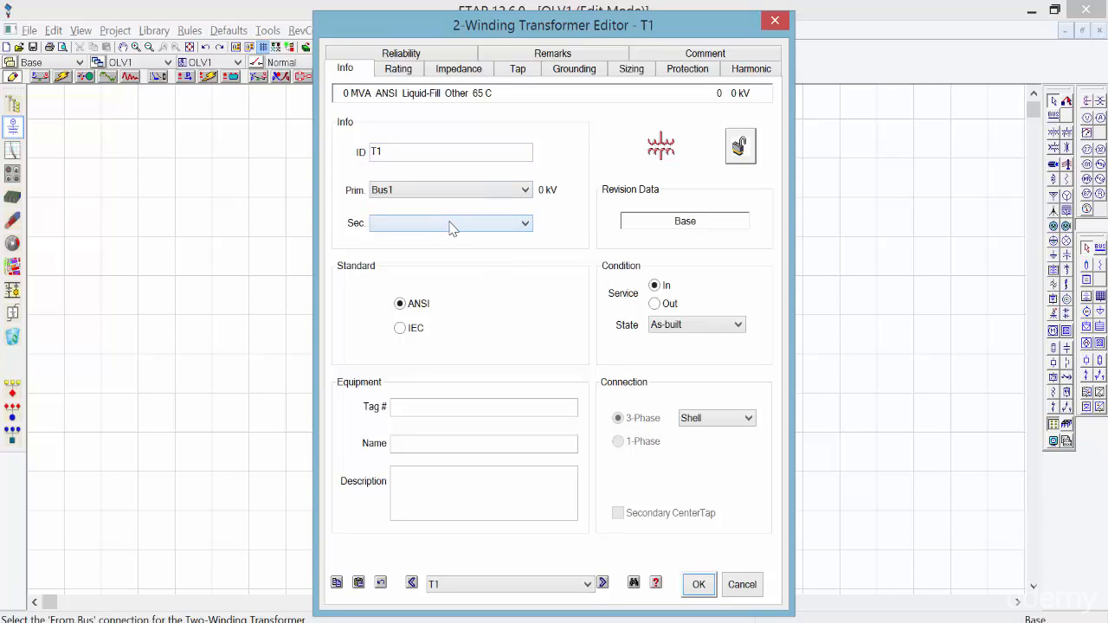
pyautogui.click(449, 225)
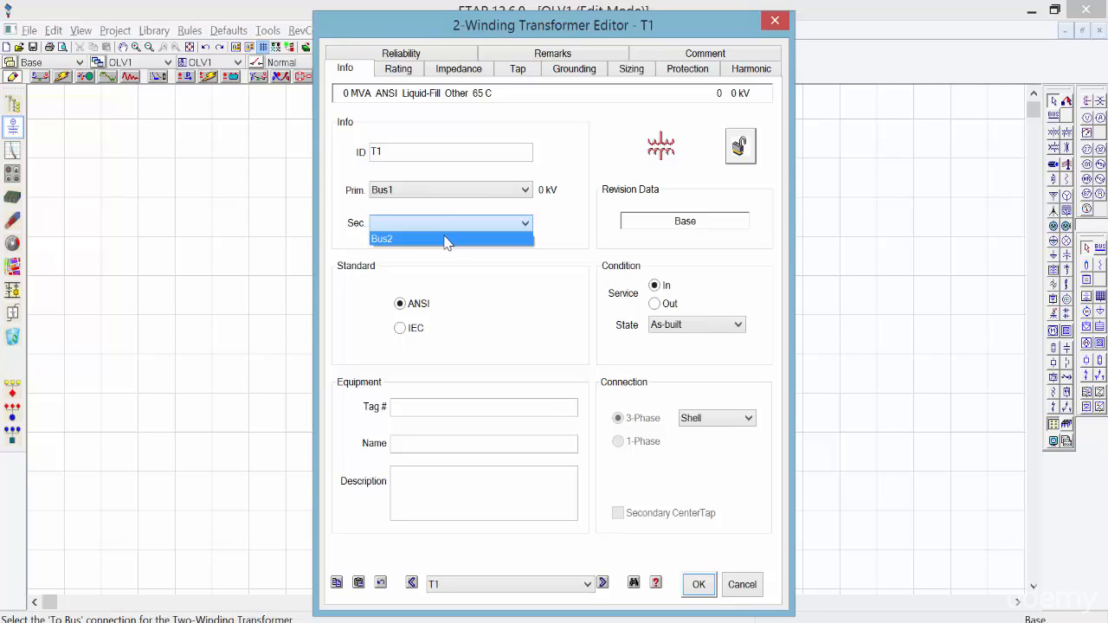
pyautogui.click(448, 240)
pyautogui.click(698, 587)
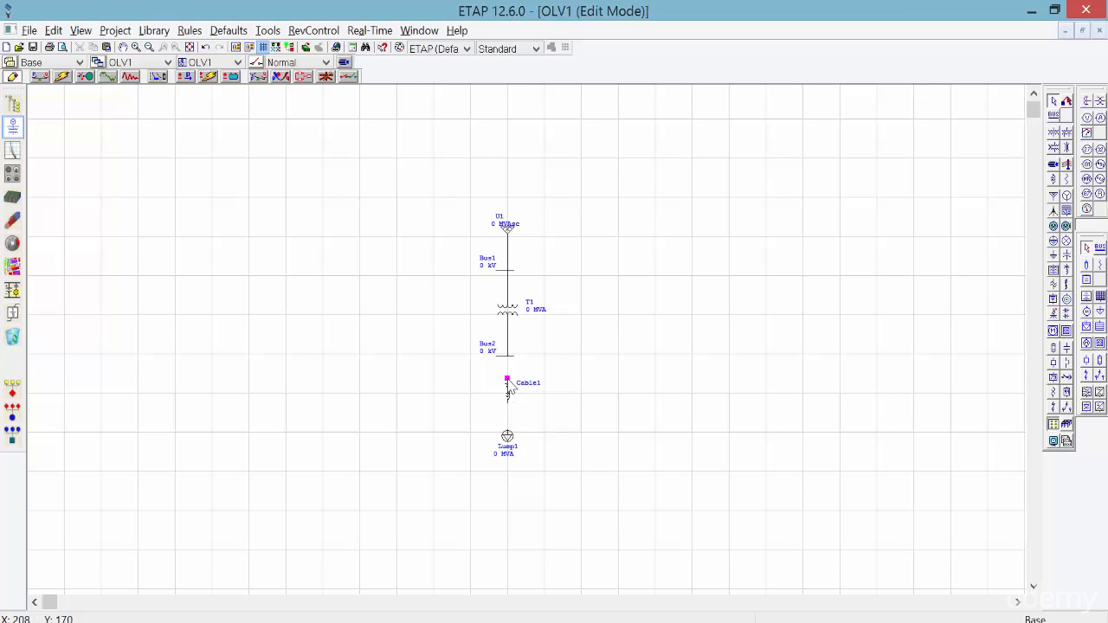
# Connect Cable1 to Bus2 at its upper end and to the lumped load at its lower end.
pyautogui.click(509, 365)
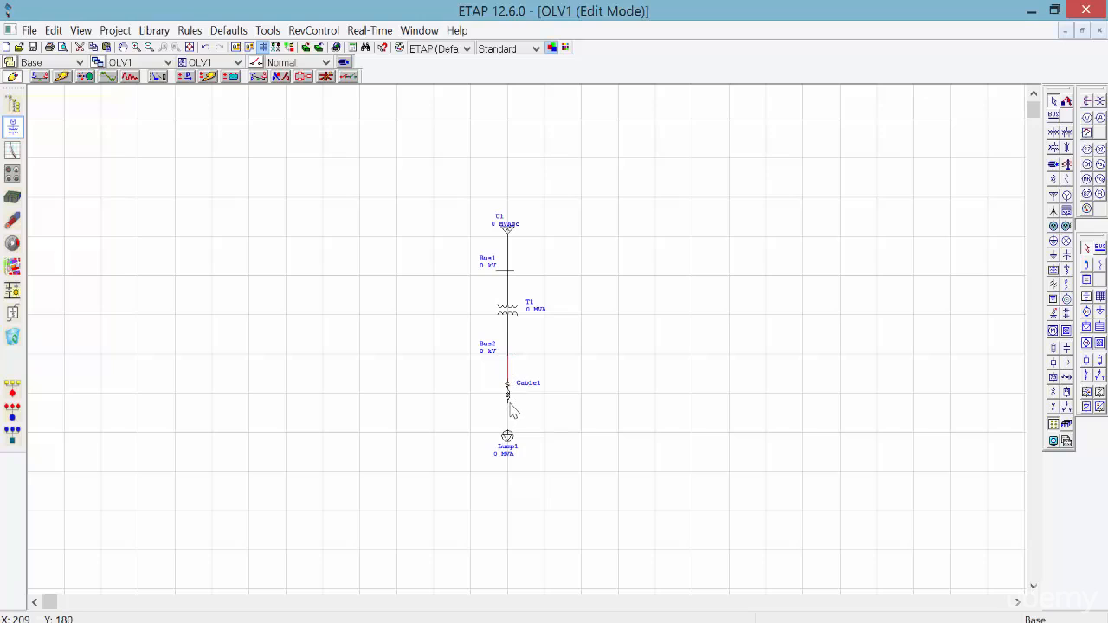
pyautogui.moveTo(509, 402); pyautogui.dragTo(508, 435)
pyautogui.moveTo(491, 405); pyautogui.dragTo(493, 414)
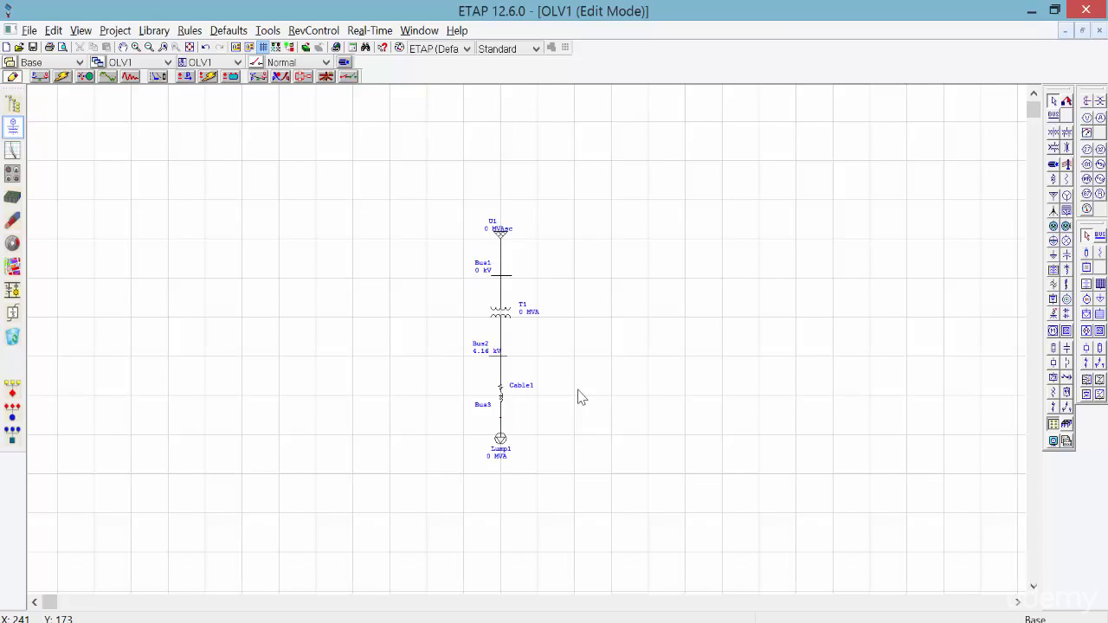
# Open the editor of power grid U1 and examine the available equipment state options.
pyautogui.doubleClick(500, 235)
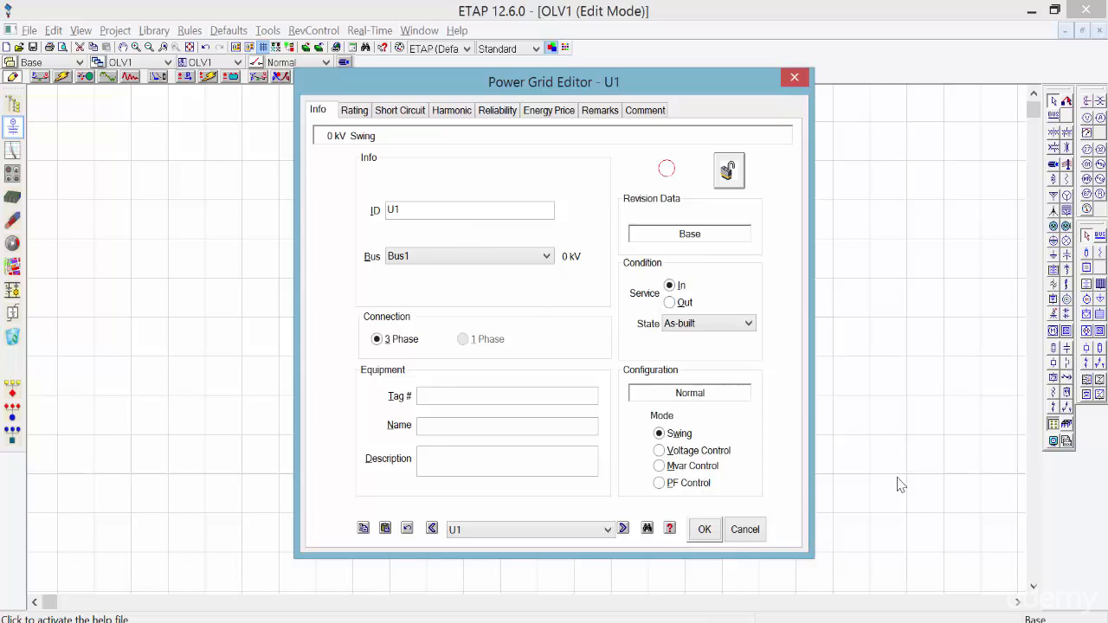
pyautogui.click(750, 324)
pyautogui.click(752, 325)
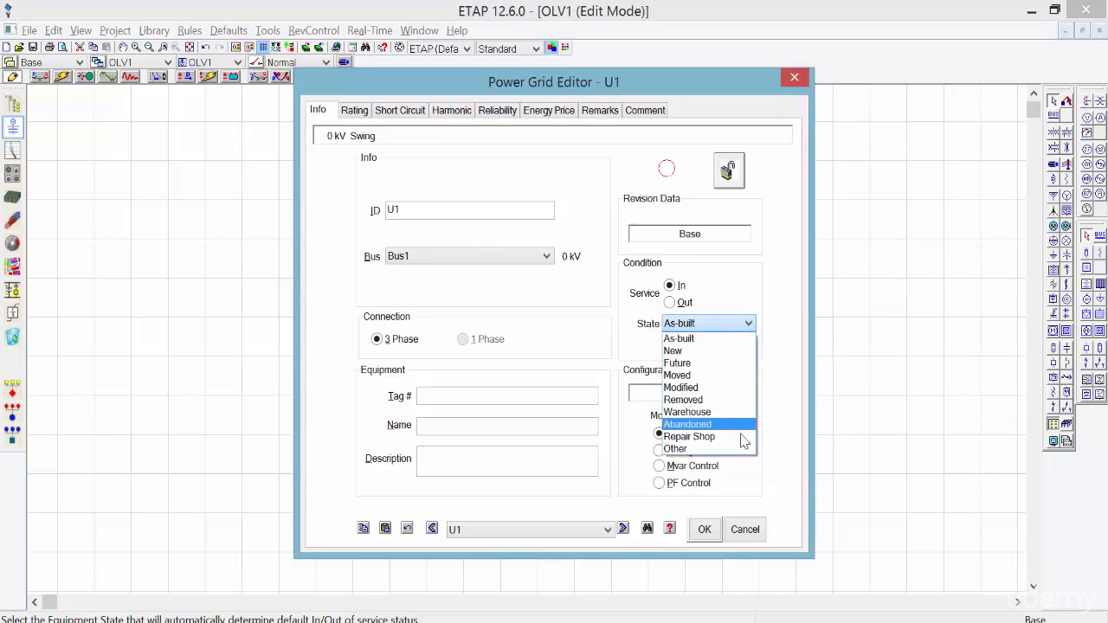
pyautogui.click(767, 407)
# Set the power grid's rated voltage to 12.47 kV and its operating voltage to 100 %.
pyautogui.click(354, 110)
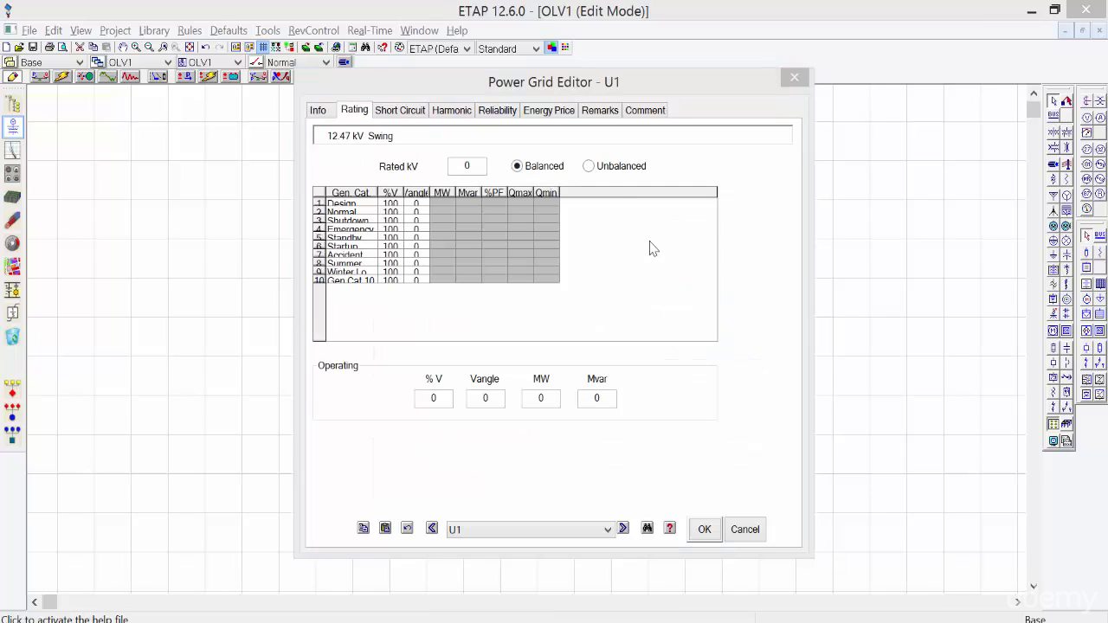
pyautogui.doubleClick(467, 169)
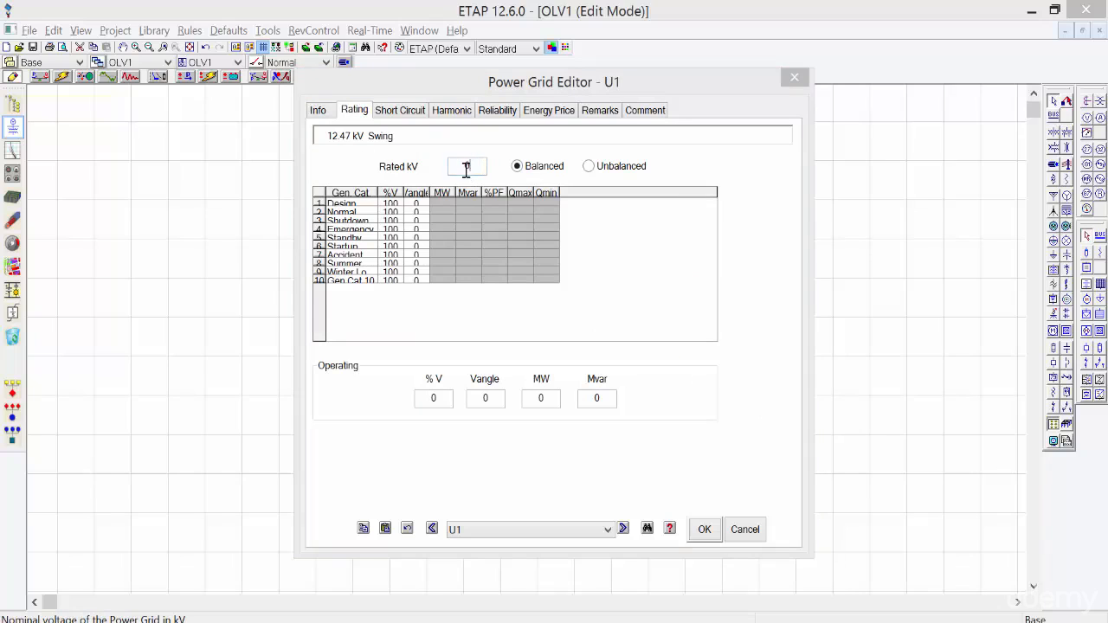
pyautogui.write('12.47')
pyautogui.doubleClick(421, 397)
pyautogui.write('00')
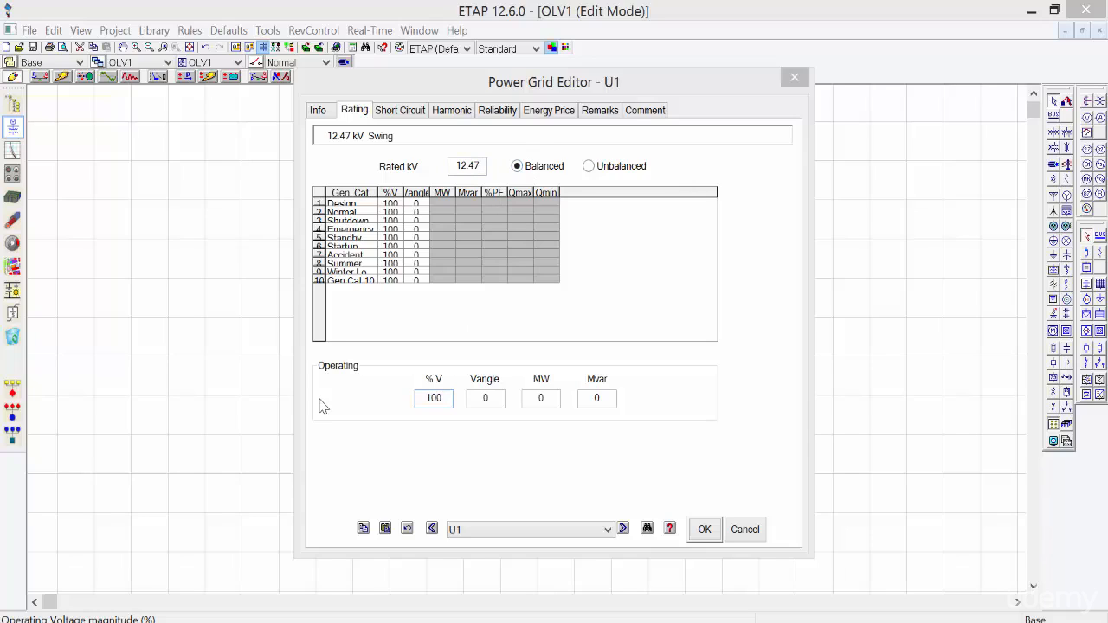
pyautogui.click(322, 396)
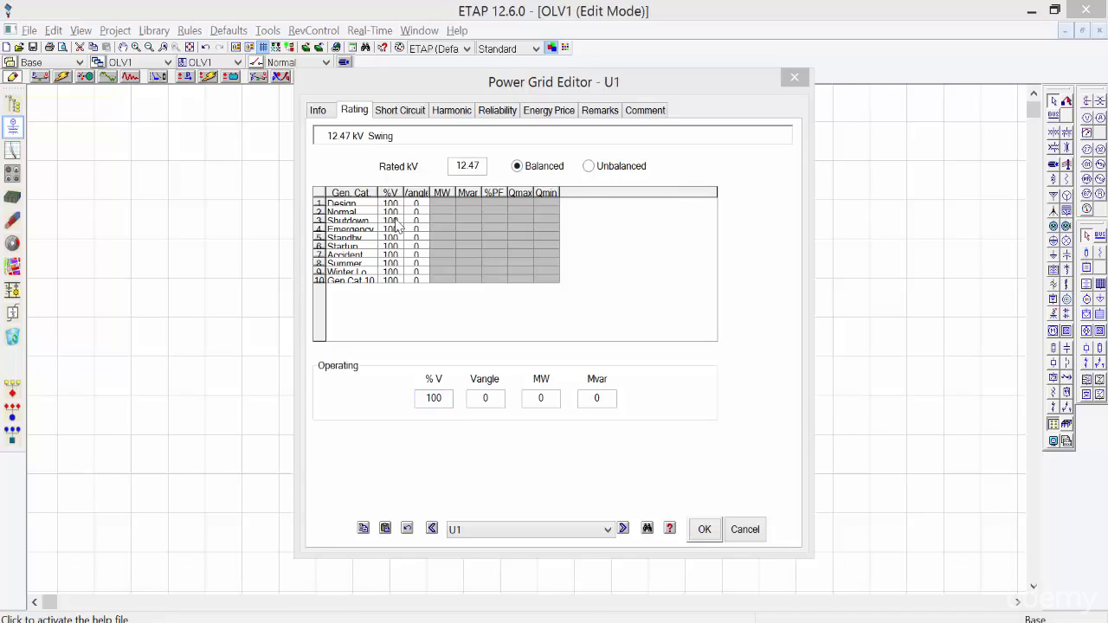
# Set the power grid's three-phase short-circuit rating to 1000 MVAsc with an X/R ratio of 5.
pyautogui.click(405, 112)
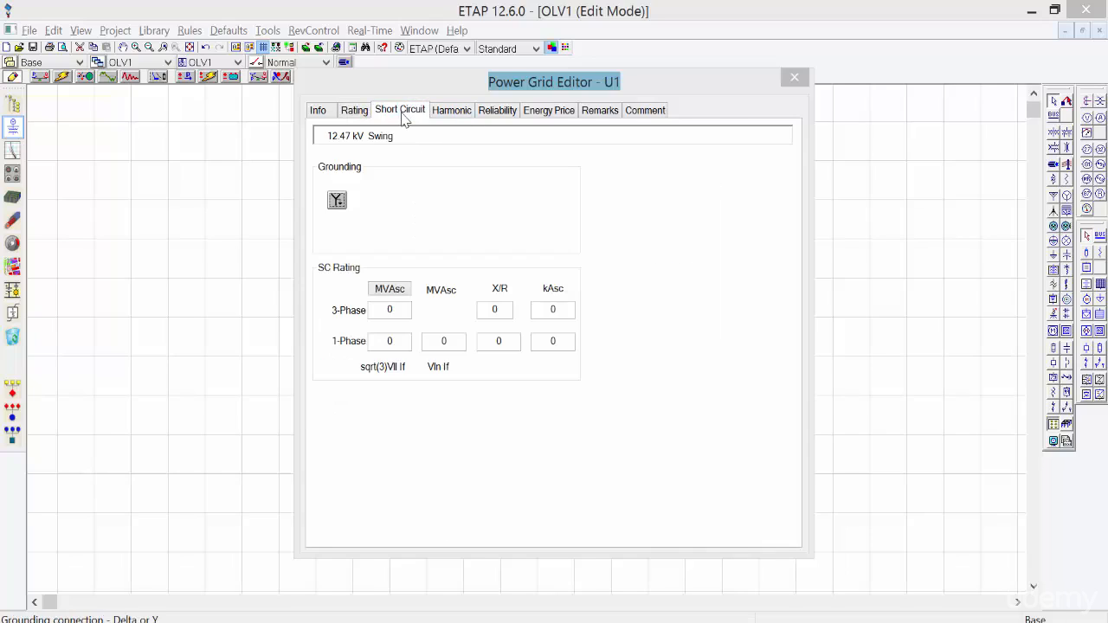
pyautogui.doubleClick(391, 309)
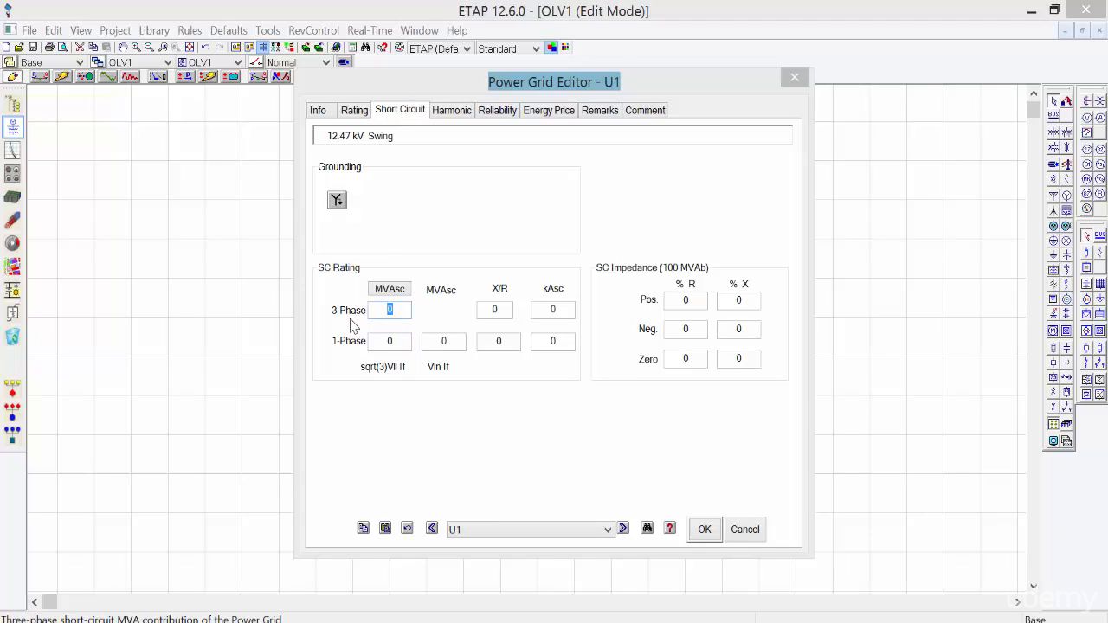
pyautogui.write('1000')
pyautogui.press('Tab')
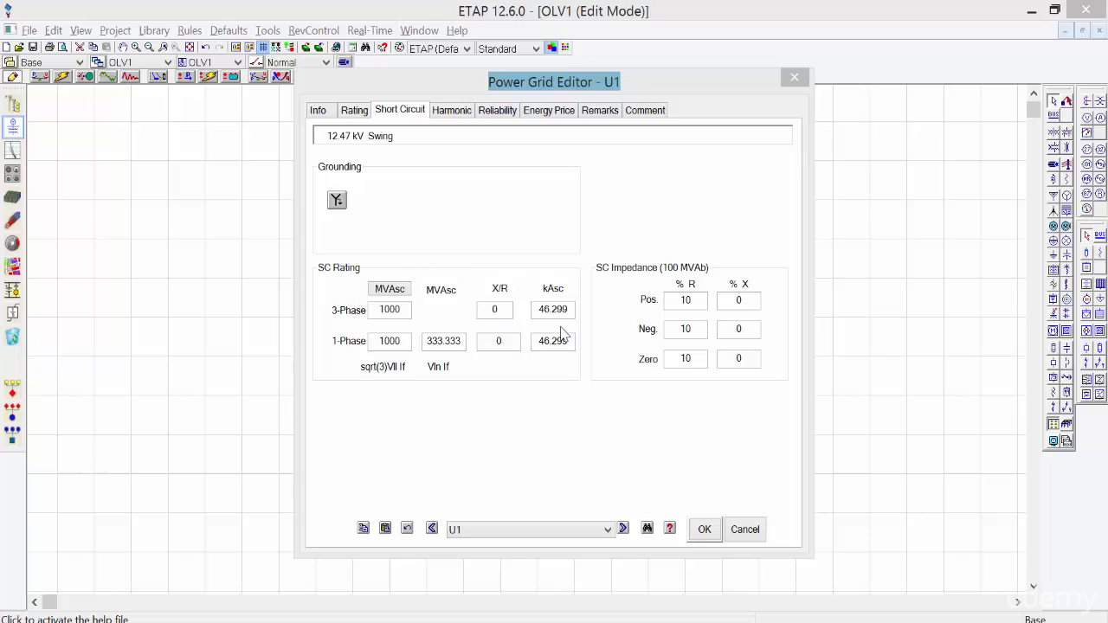
pyautogui.click(499, 310)
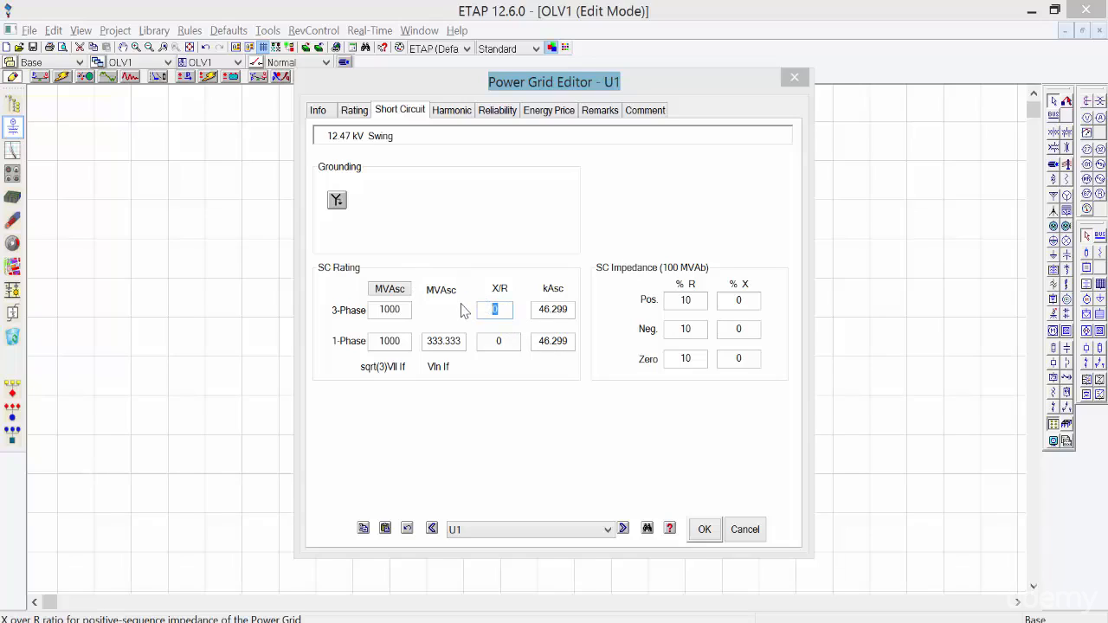
pyautogui.write('5')
pyautogui.press('Tab')
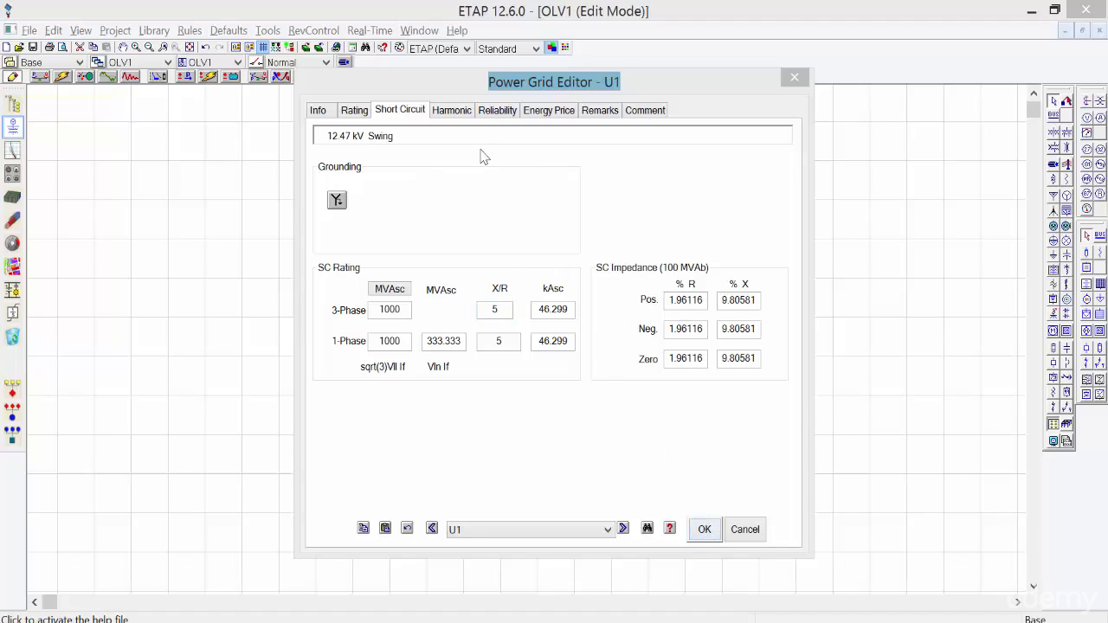
# Review the power grid's harmonic, reliability, energy price, remarks and comment settings, and accept the edited properties.
pyautogui.click(454, 110)
pyautogui.click(500, 112)
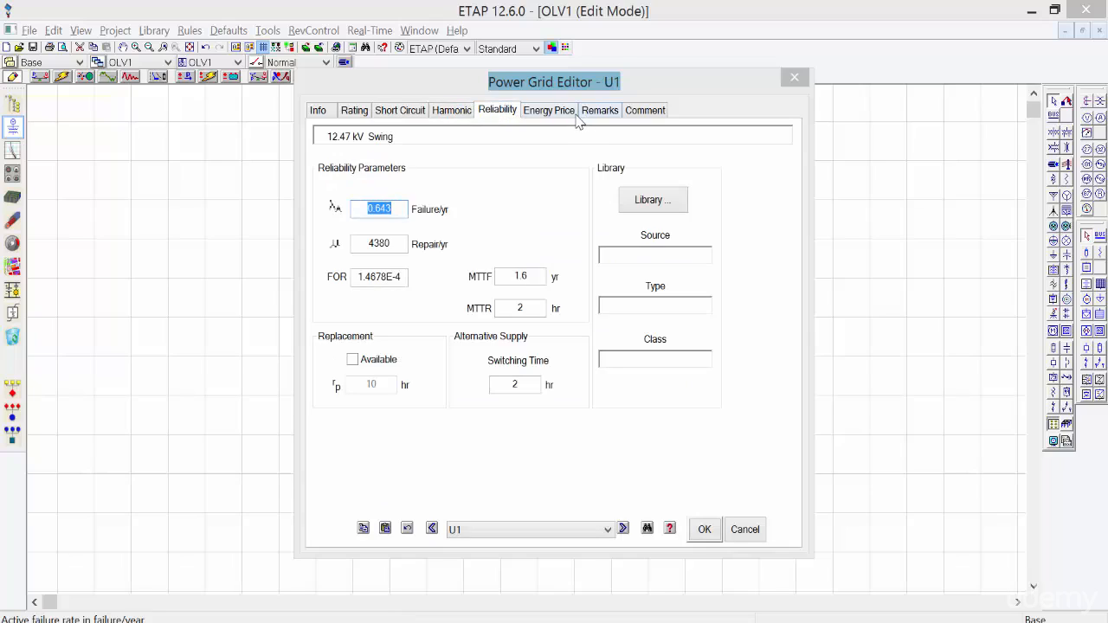
pyautogui.click(555, 111)
pyautogui.click(598, 113)
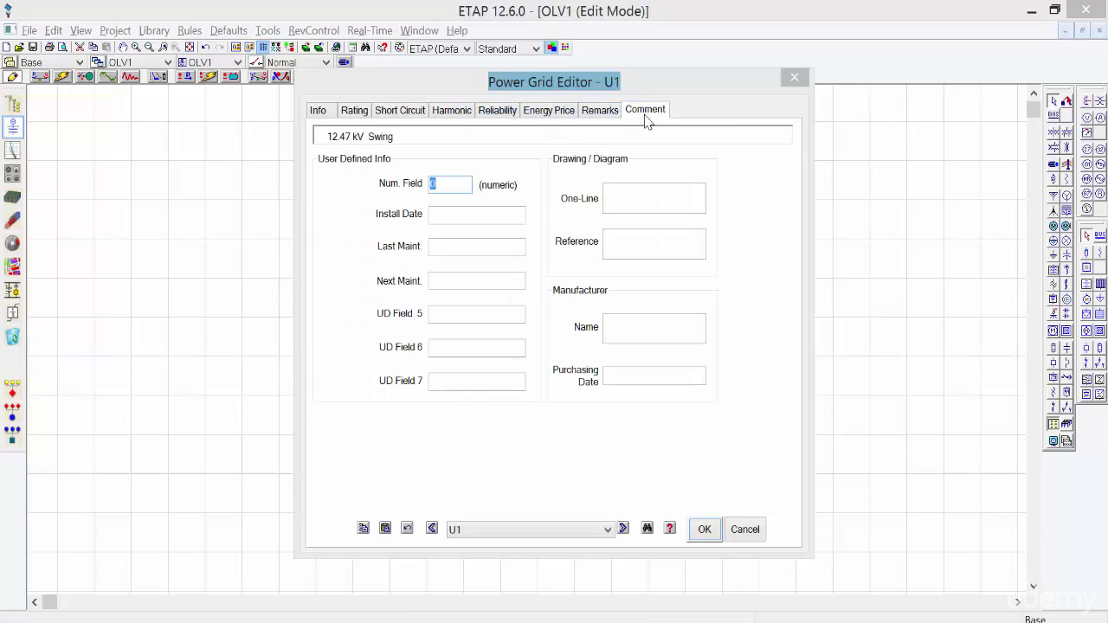
pyautogui.click(645, 114)
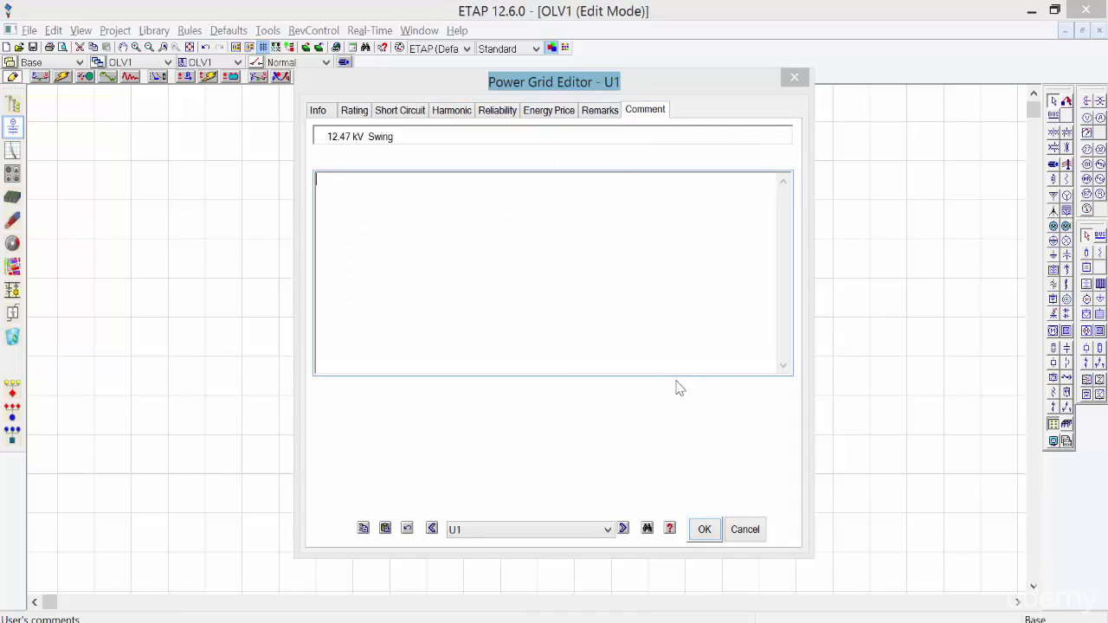
pyautogui.click(706, 530)
pyautogui.click(570, 315)
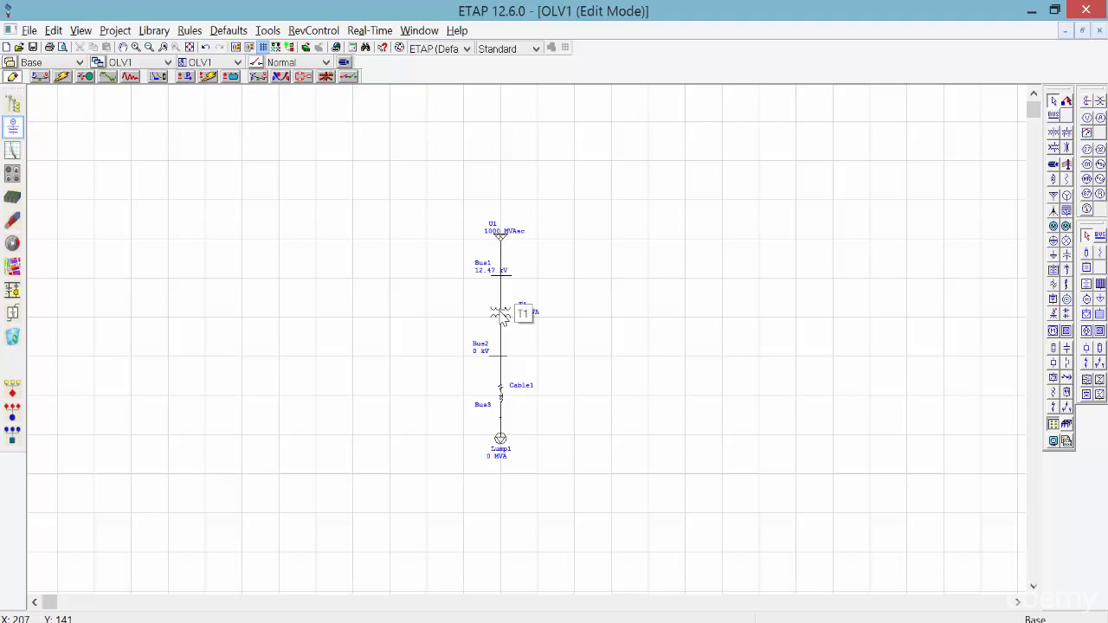
# Open the editor of transformer T1 and set its secondary winding's rated voltage to 4.16 kV.
pyautogui.doubleClick(500, 315)
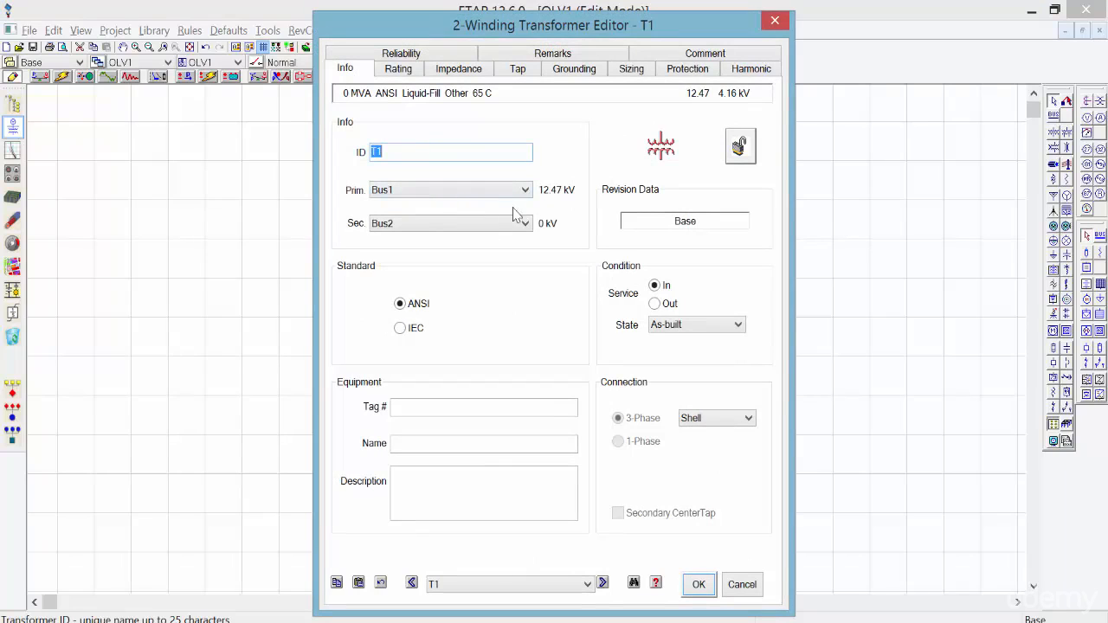
pyautogui.click(435, 154)
pyautogui.click(396, 69)
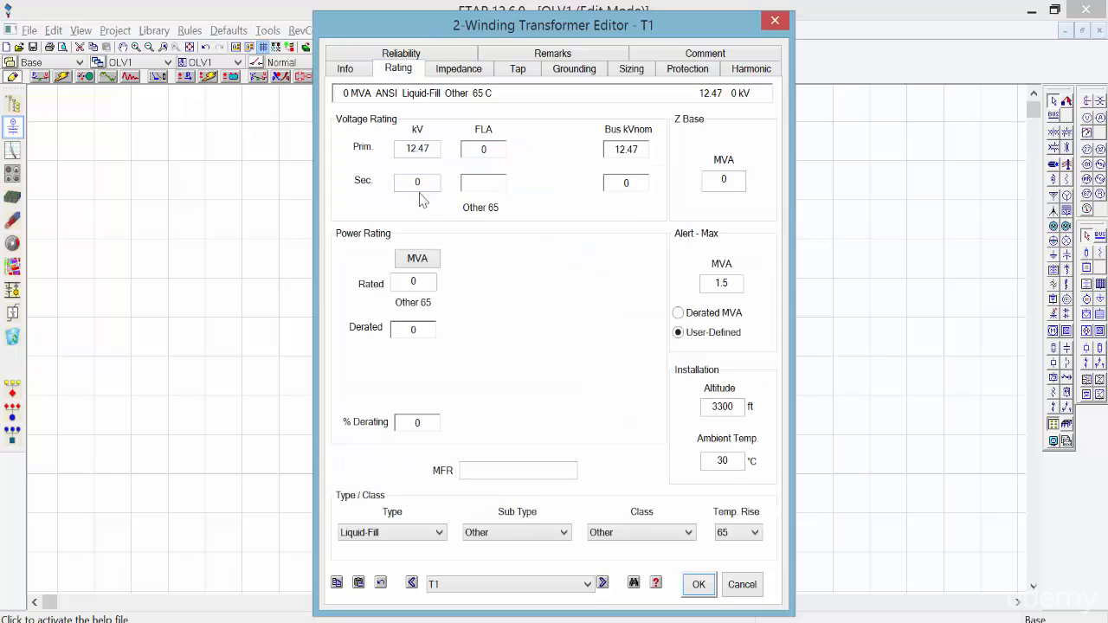
pyautogui.doubleClick(429, 187)
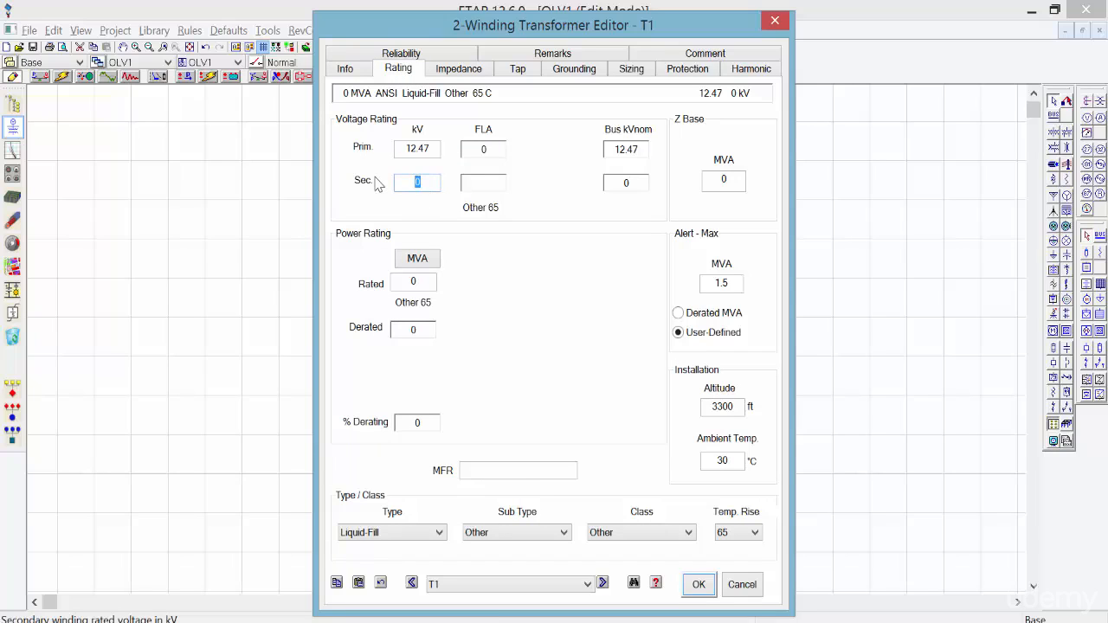
pyautogui.write('4.16')
pyautogui.click(533, 232)
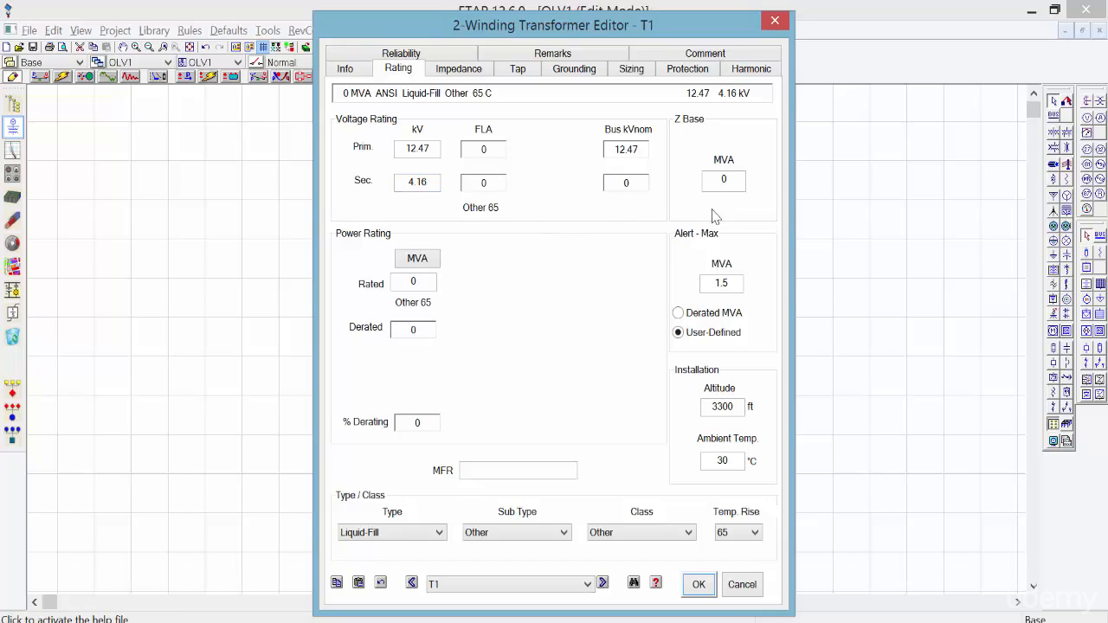
# Set transformer T1's rated power to 1.5 MVA.
pyautogui.doubleClick(427, 286)
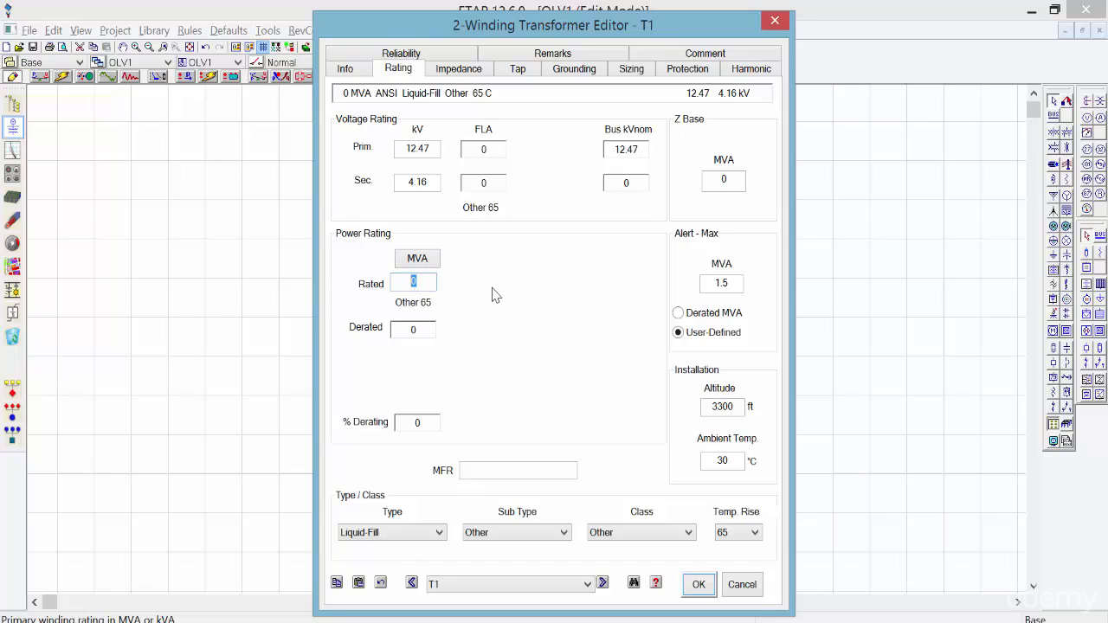
pyautogui.write('1.5')
pyautogui.press('Tab')
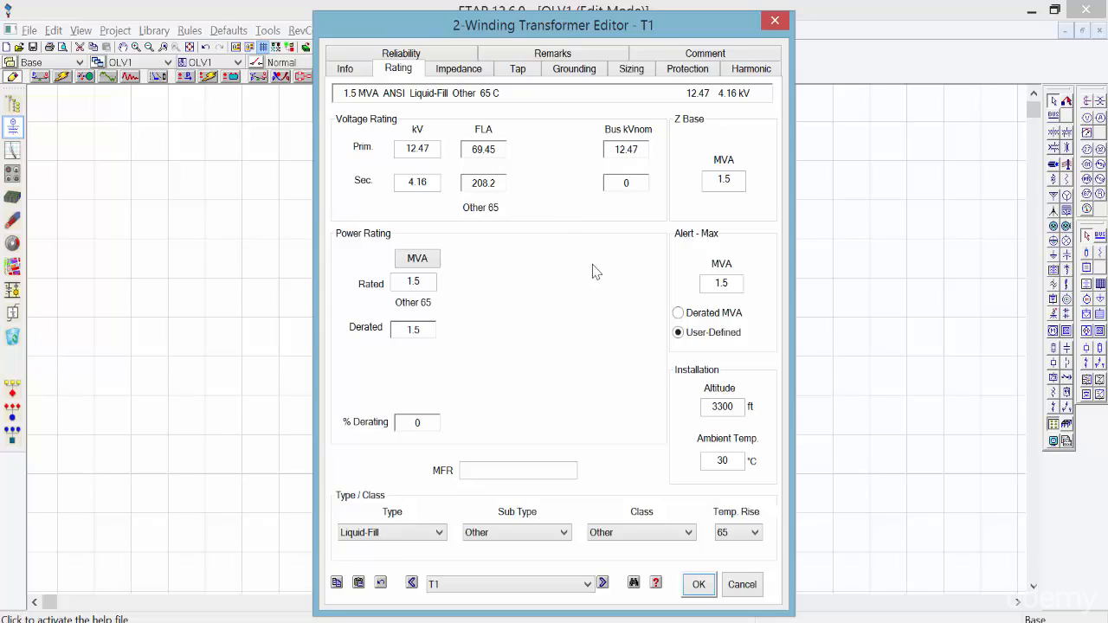
# Enter 5.9 % as transformer T1's positive-sequence impedance, and replace it with the typical Z and X/R values.
pyautogui.click(450, 73)
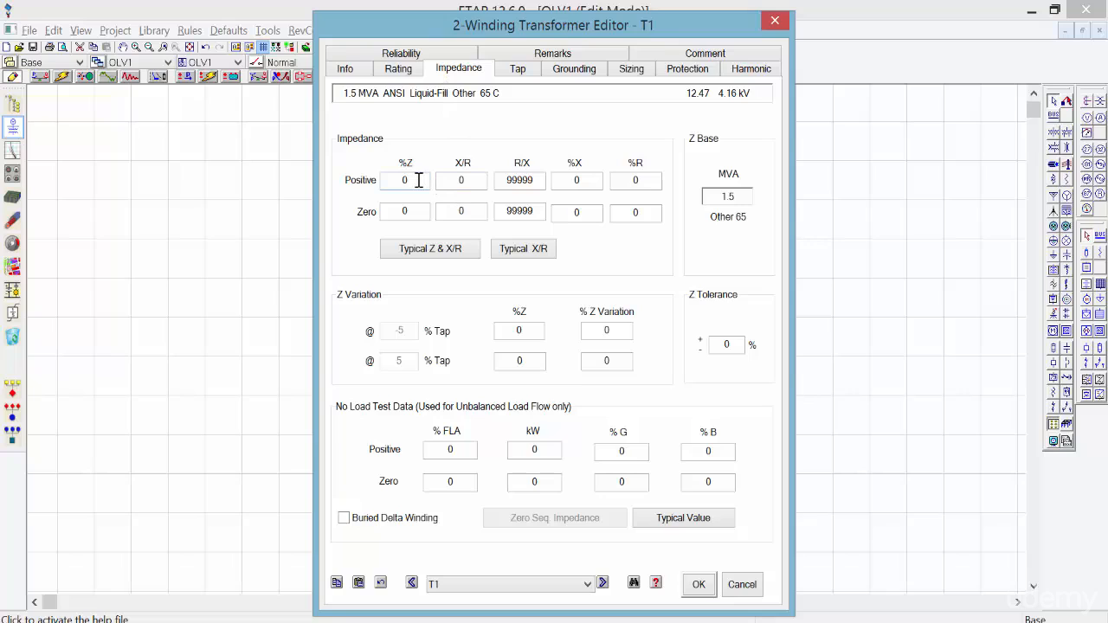
pyautogui.moveTo(420, 180); pyautogui.dragTo(353, 186)
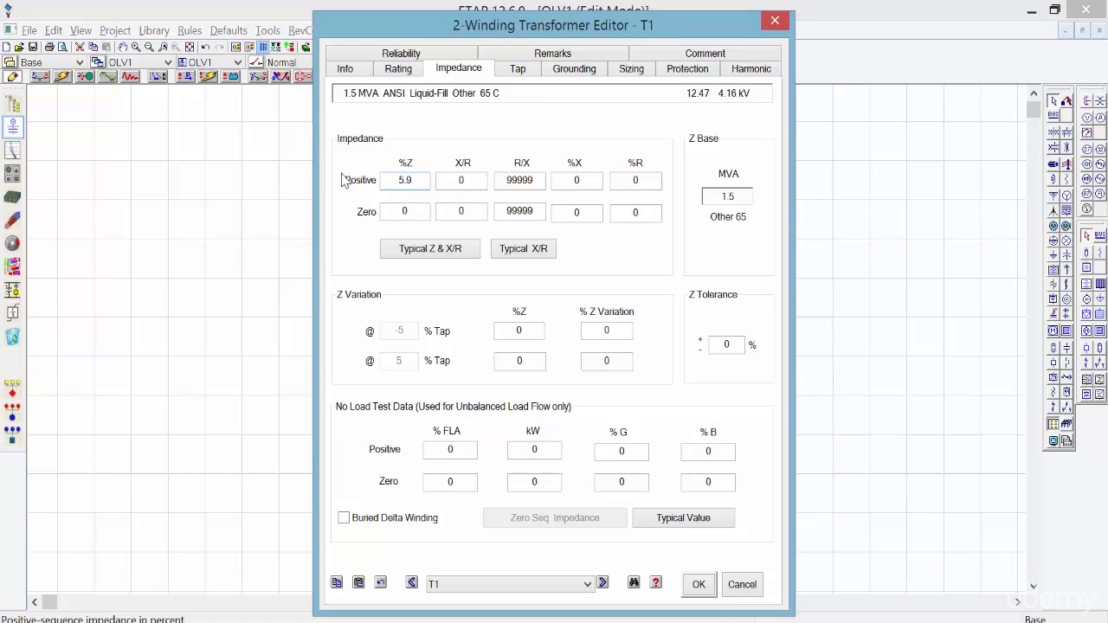
pyautogui.click(472, 124)
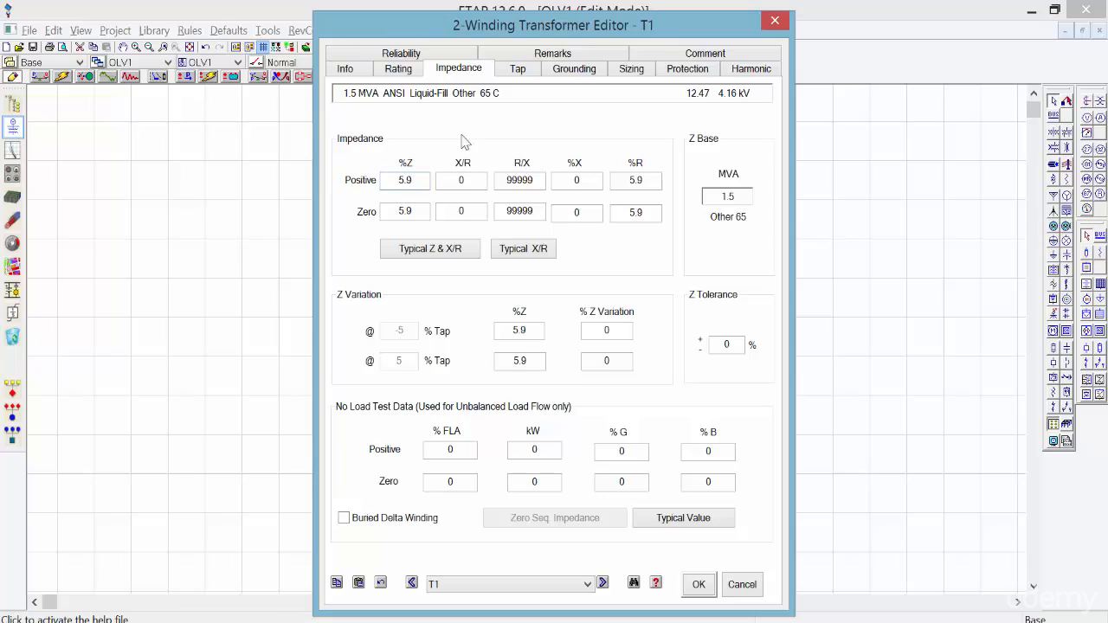
pyautogui.click(445, 251)
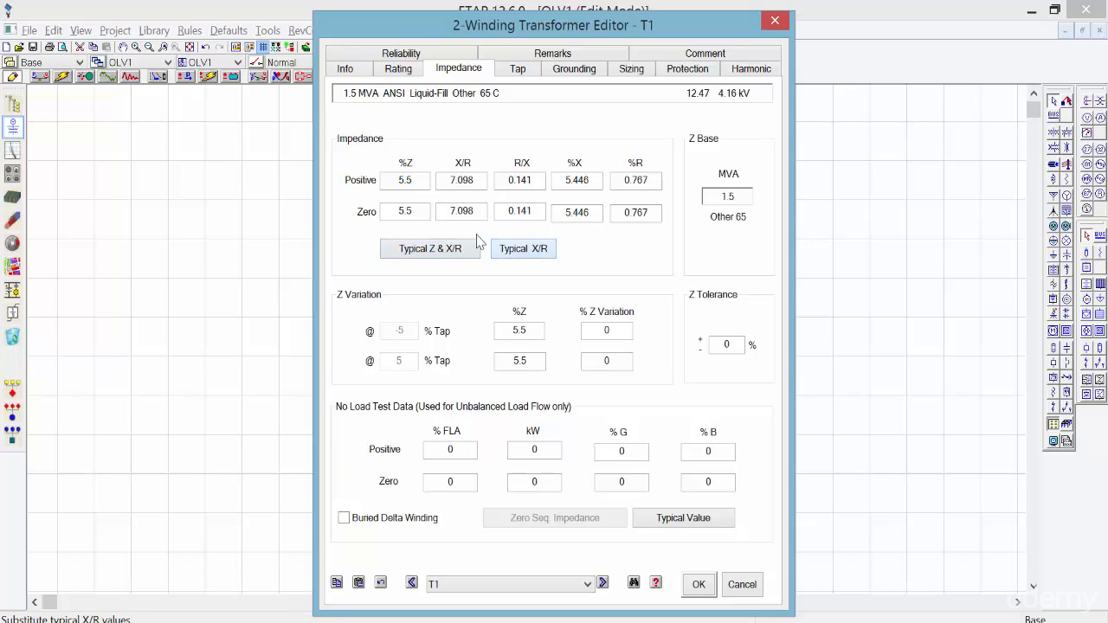
# Review the transformer's tap, grounding, sizing, protection and harmonic settings, and accept the edited properties.
pyautogui.click(536, 77)
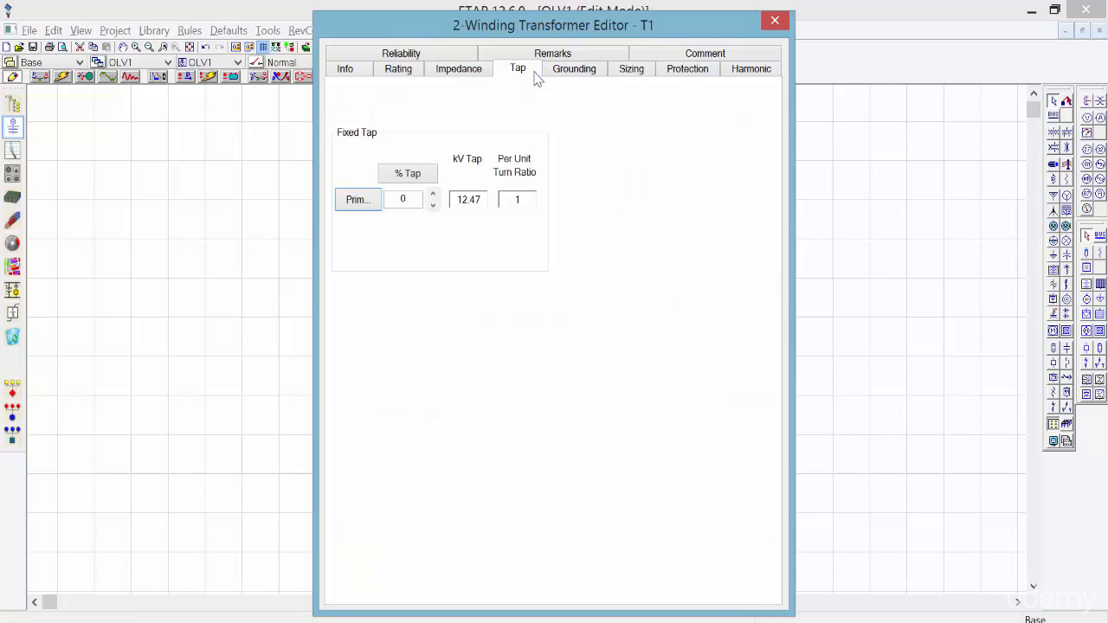
pyautogui.click(576, 71)
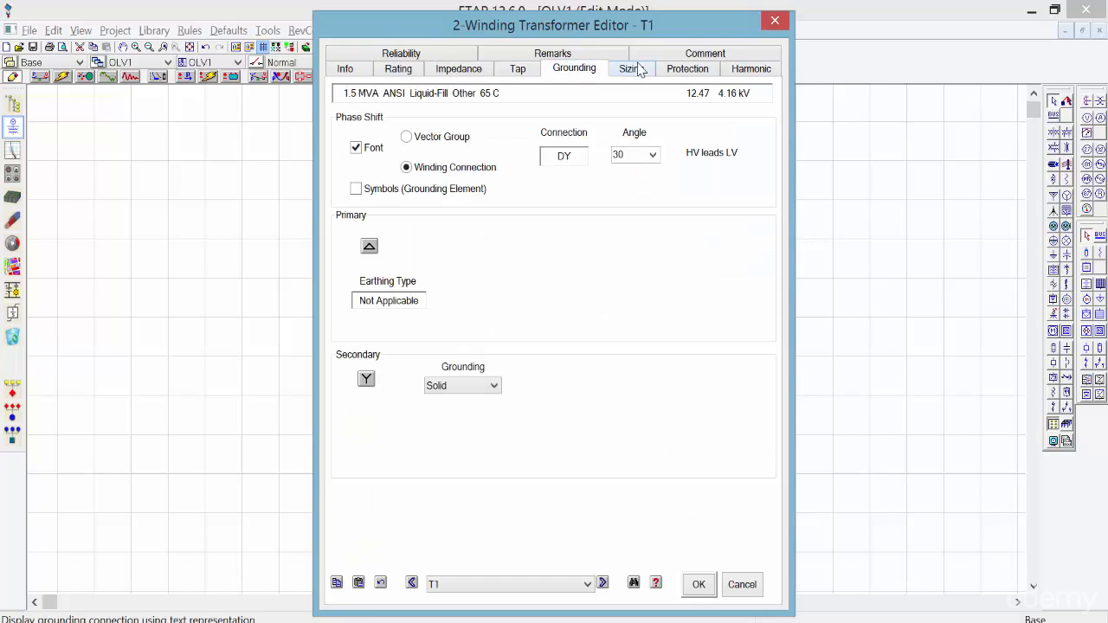
pyautogui.click(628, 69)
pyautogui.click(693, 71)
pyautogui.click(743, 70)
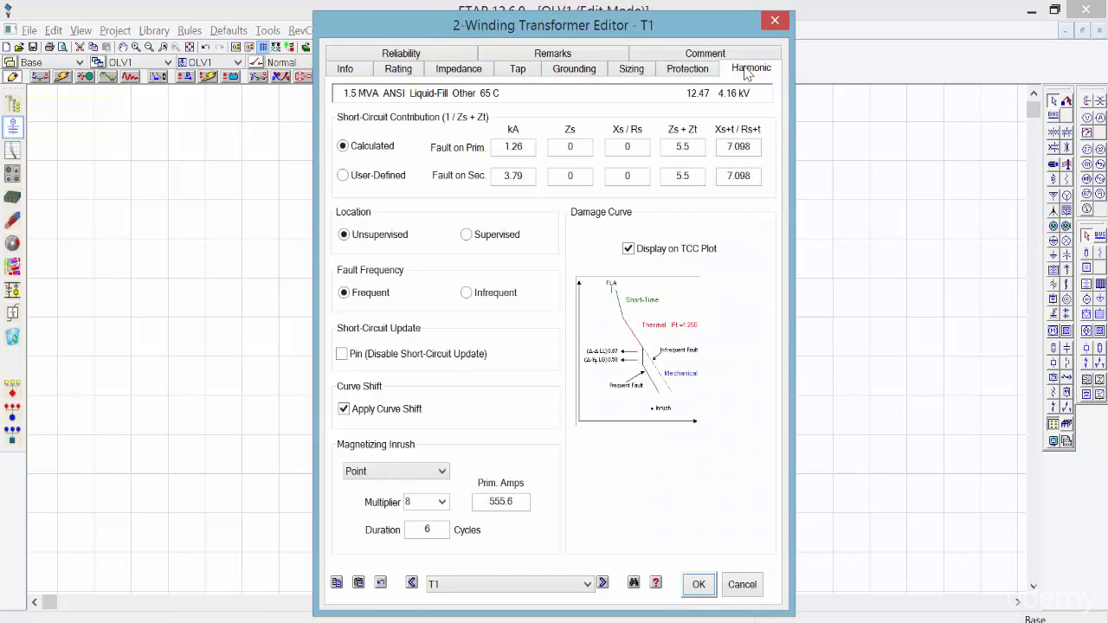
pyautogui.click(699, 585)
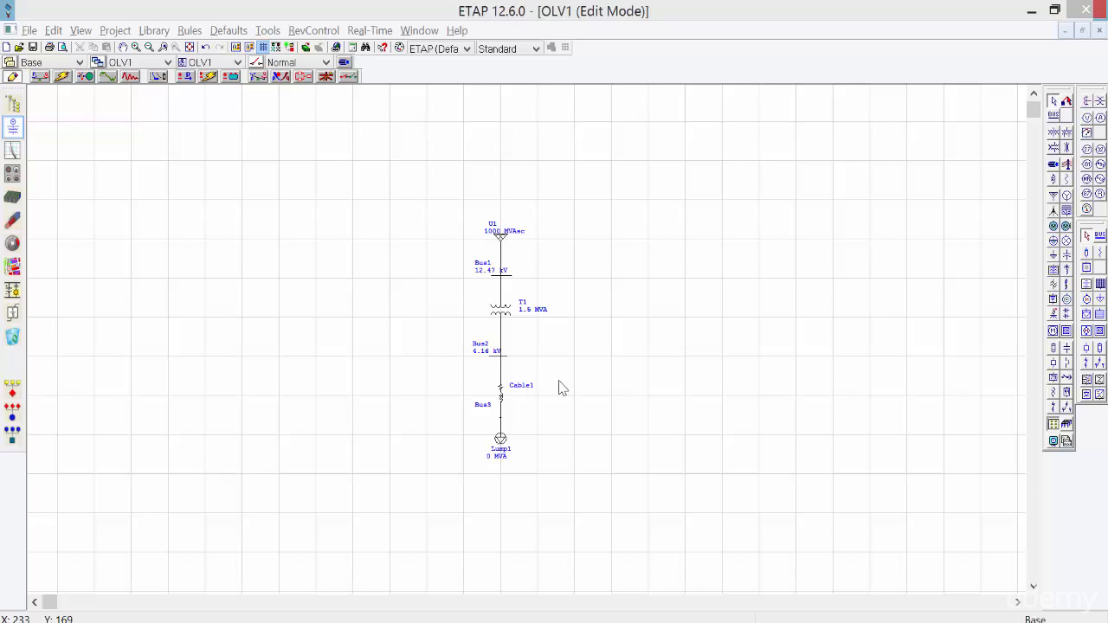
# Open the editor of Cable1, clear its length and set it to 100 ft.
pyautogui.doubleClick(500, 400)
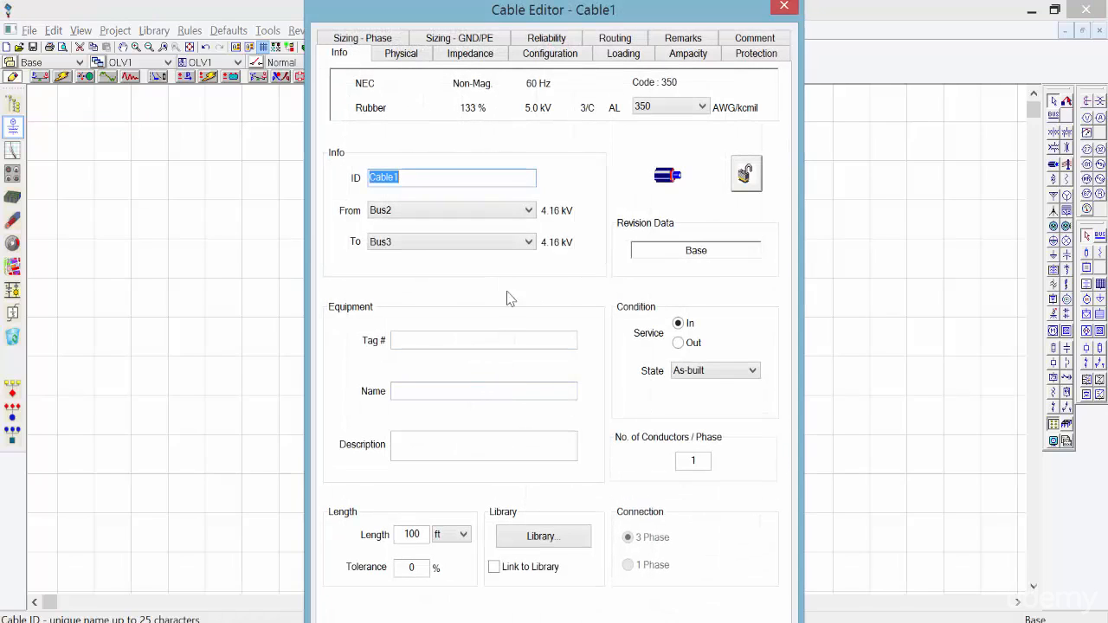
pyautogui.doubleClick(419, 535)
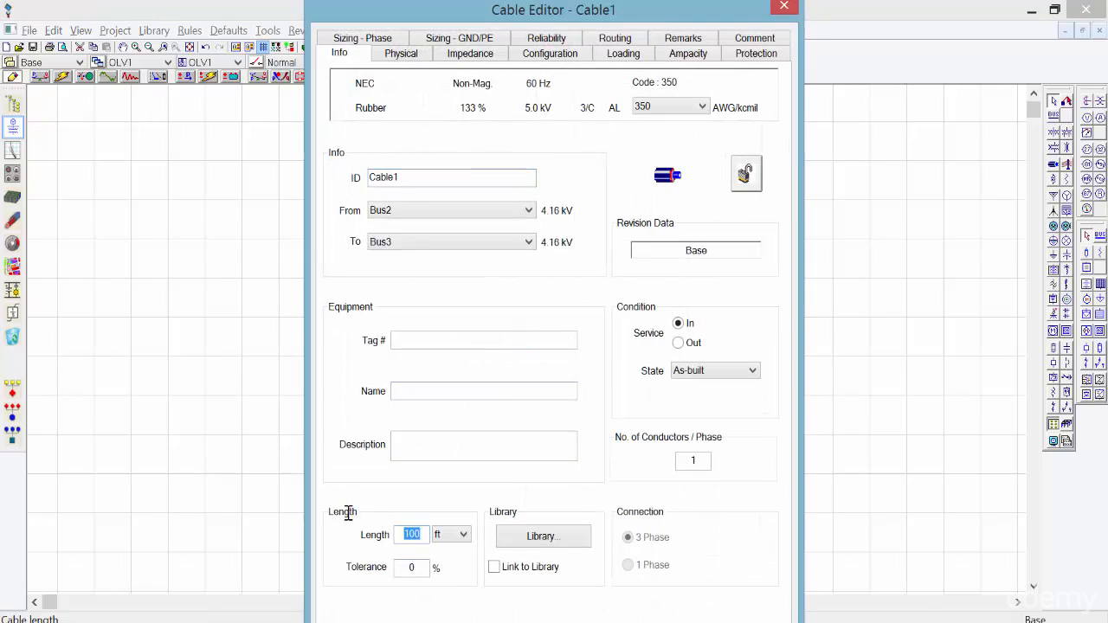
pyautogui.press('BackSpace')
pyautogui.click(556, 433)
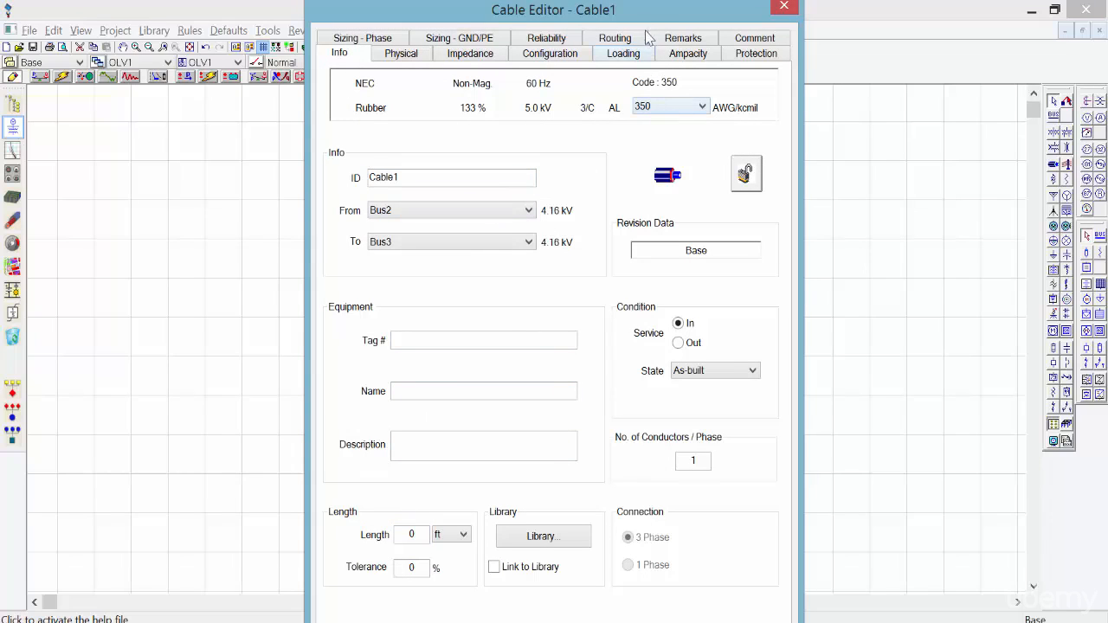
pyautogui.moveTo(650, 10); pyautogui.dragTo(679, 9)
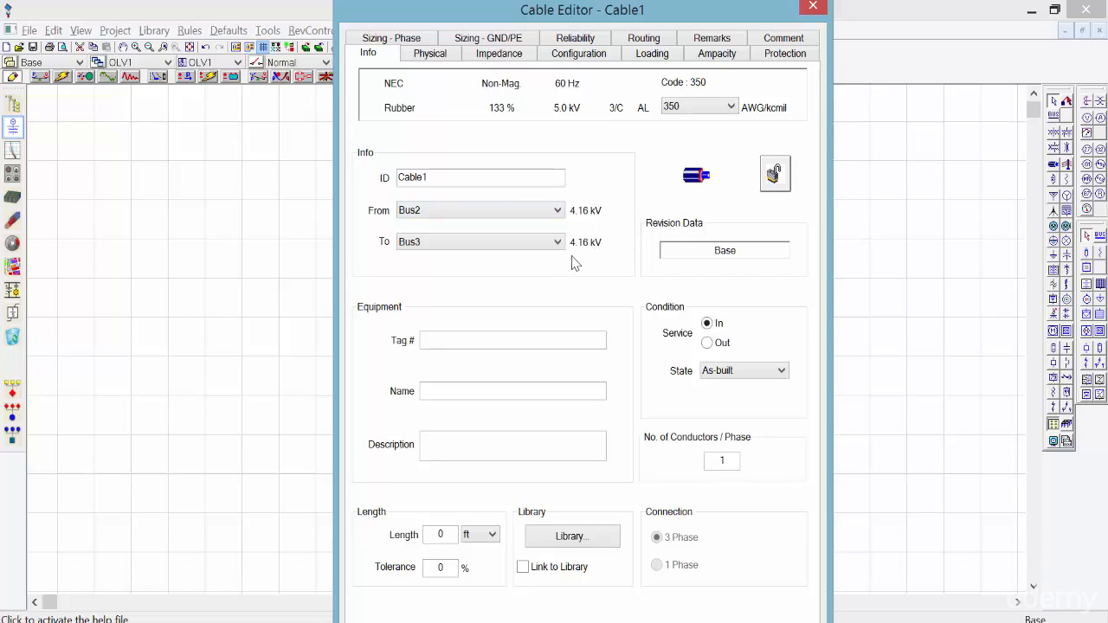
pyautogui.click(445, 534)
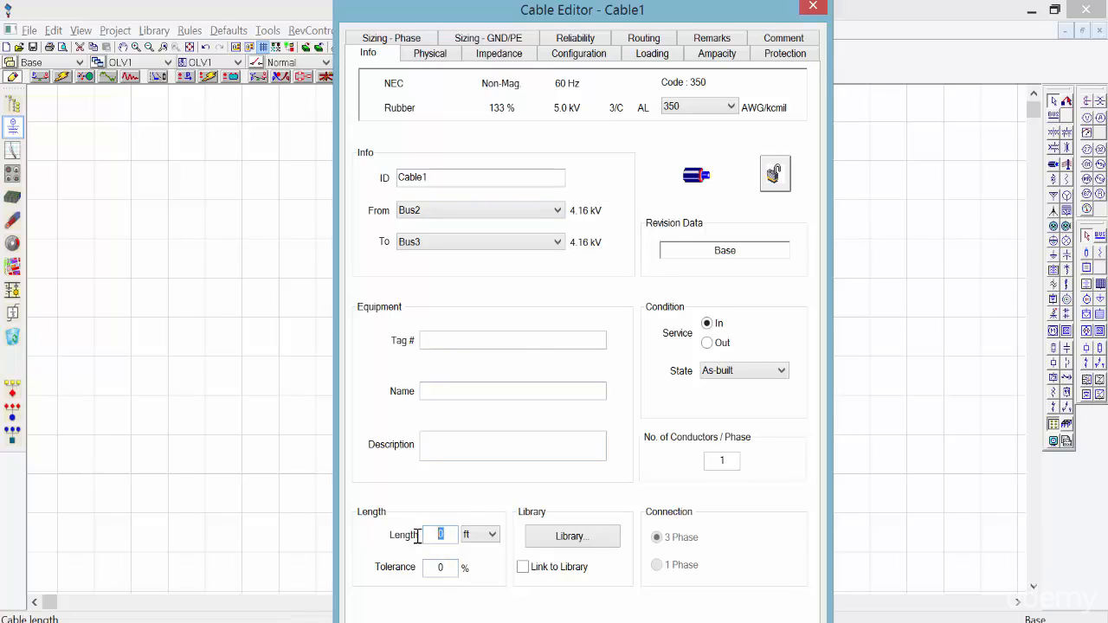
pyautogui.write('100')
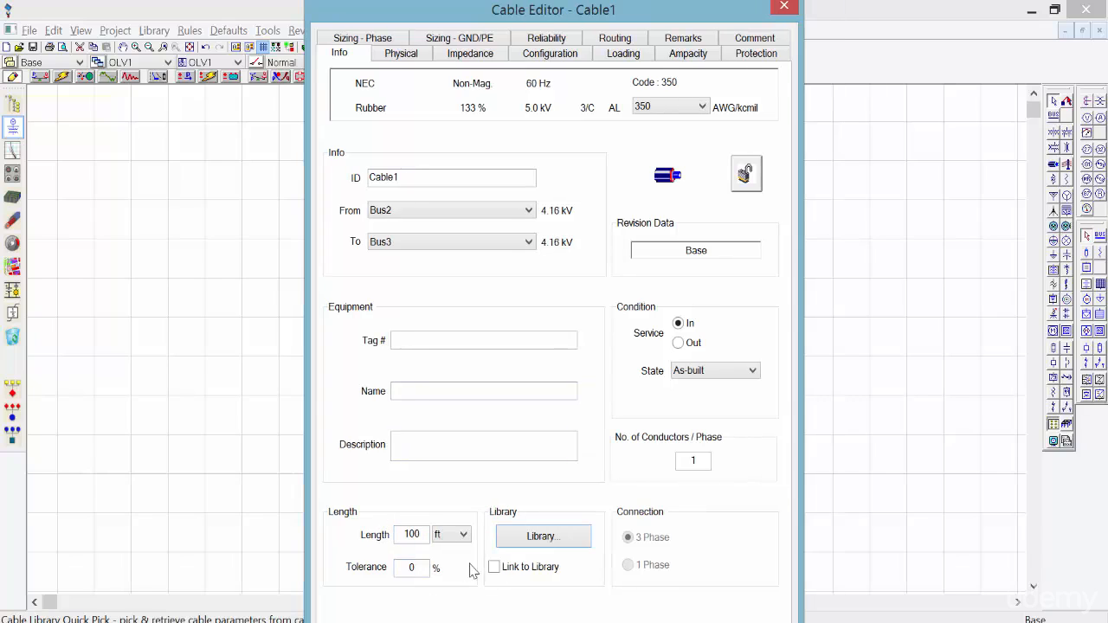
# Assign Cable1 the NEC library cable with CU conductor, 5.0 kV, 133 %, 3/C, EPR, magnetic installation, size 350, and accept the properties.
pyautogui.click(544, 537)
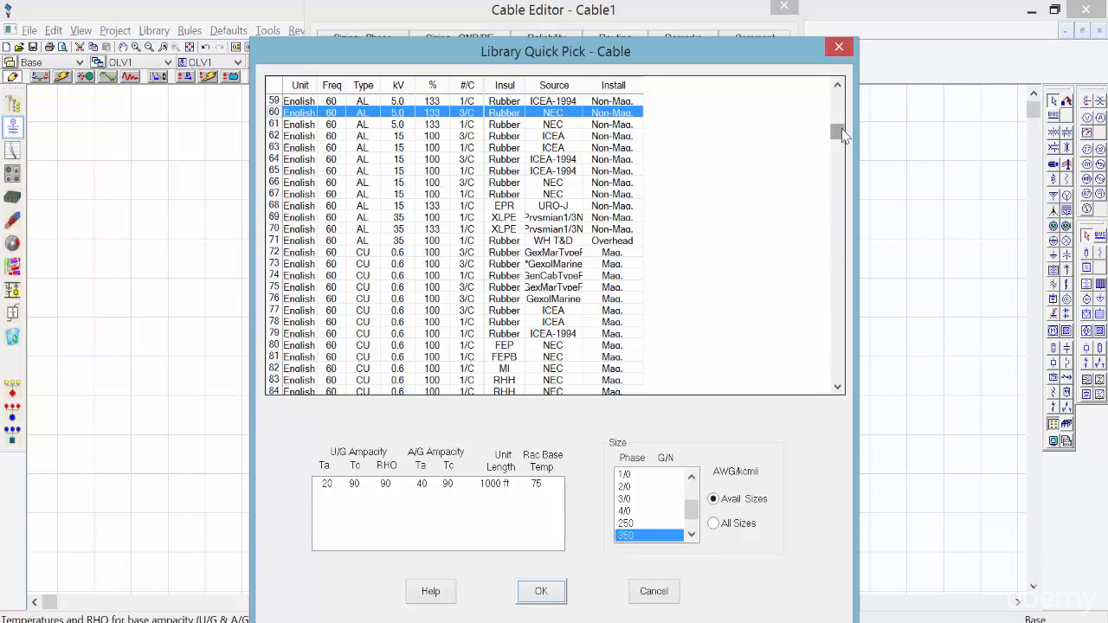
pyautogui.moveTo(840, 131); pyautogui.dragTo(838, 203)
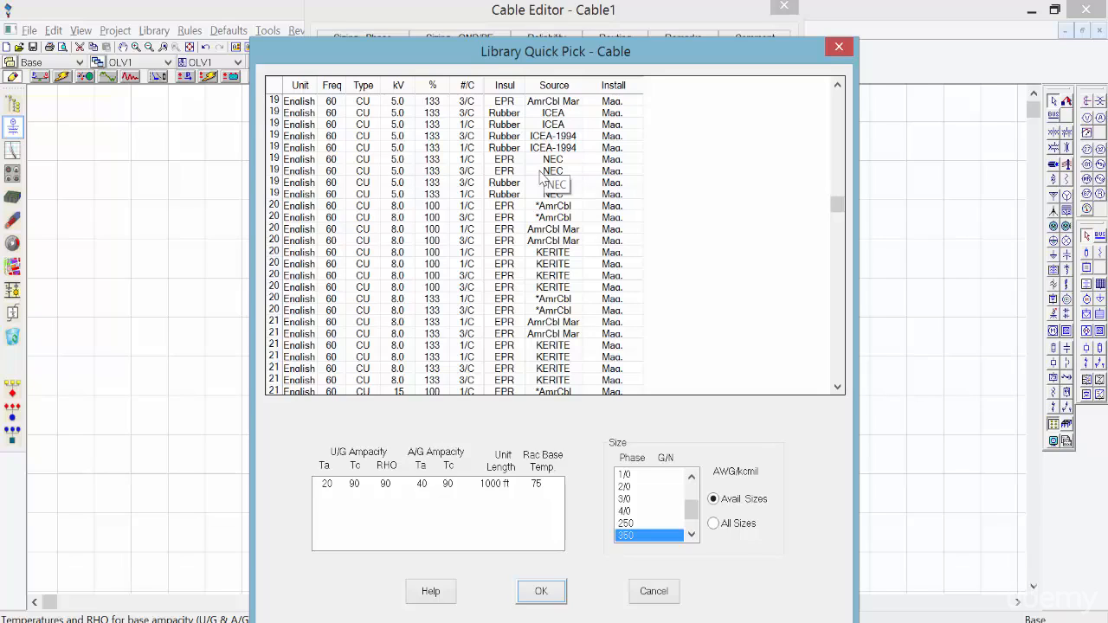
pyautogui.click(513, 172)
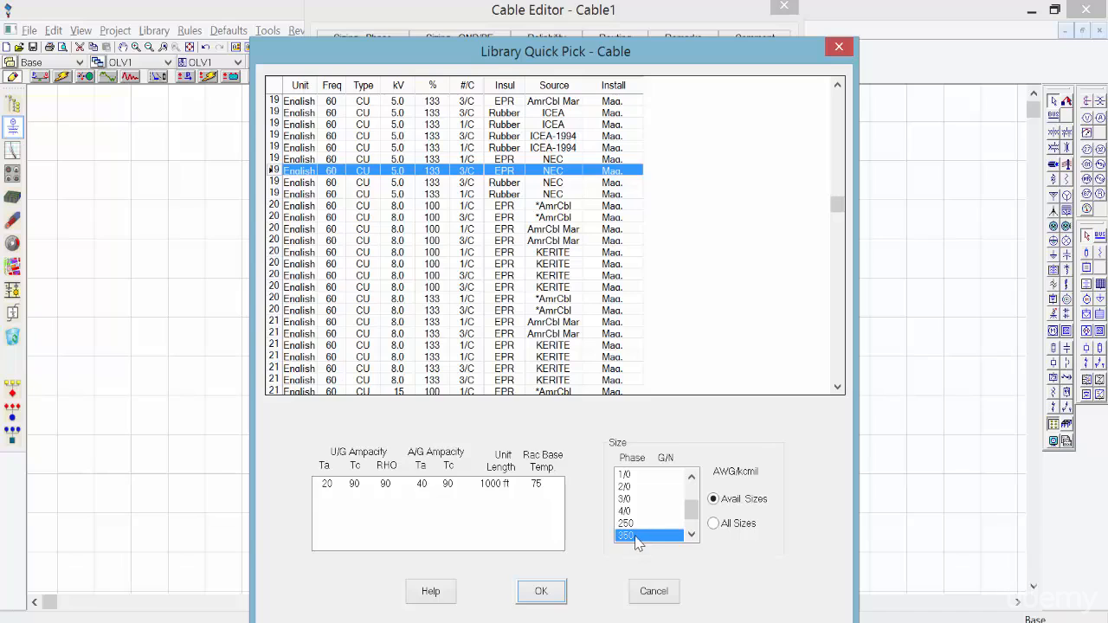
pyautogui.click(537, 590)
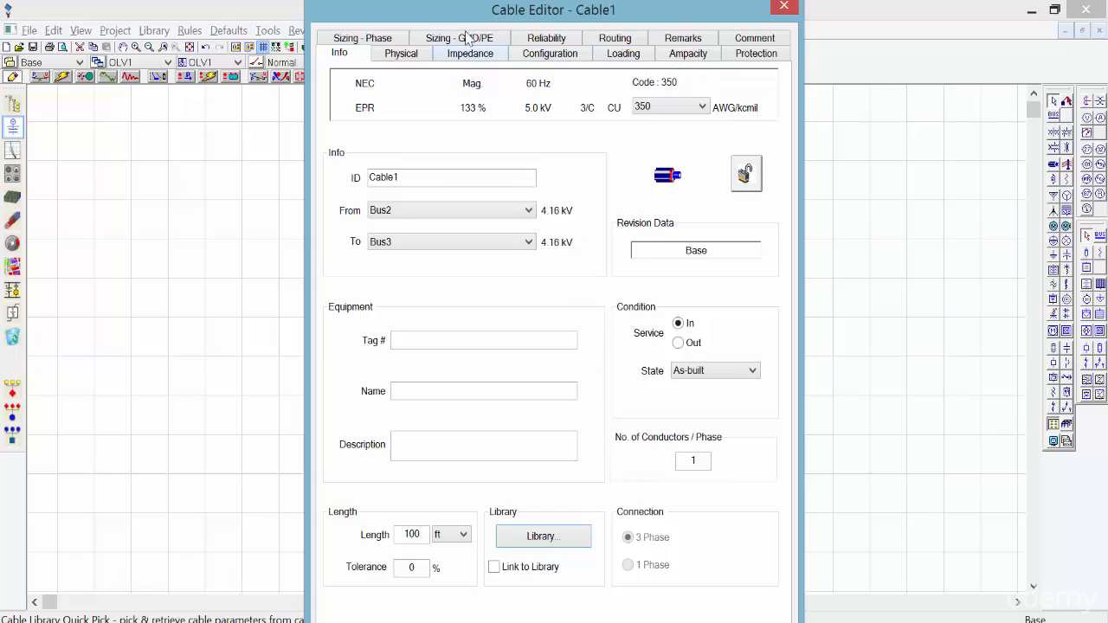
pyautogui.click(707, 622)
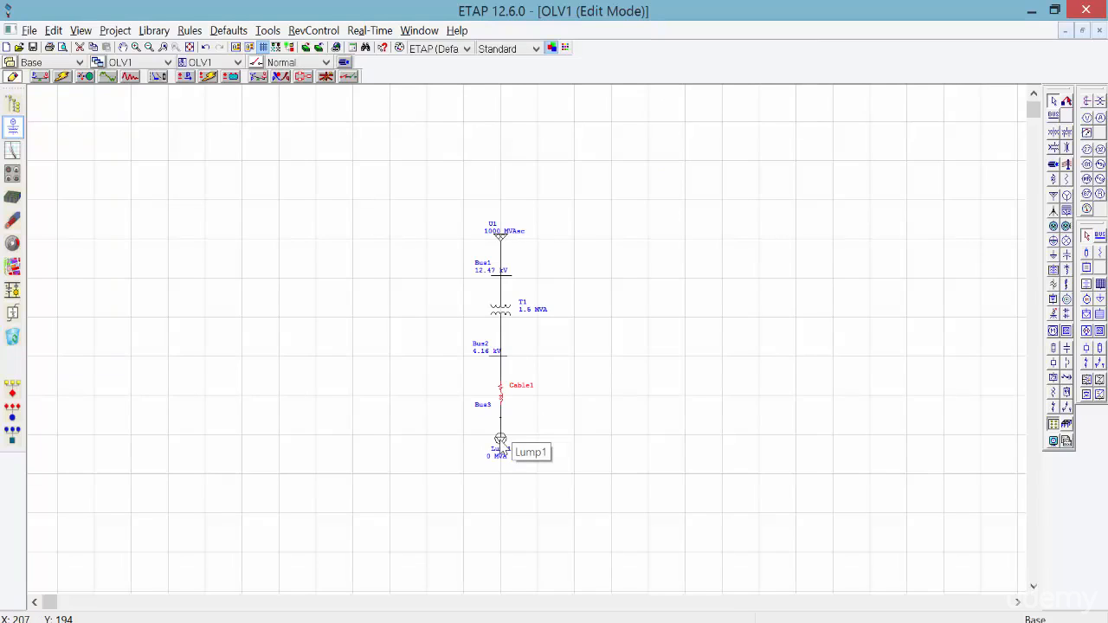
# Set lumped load Lump1's rating to 0.5 MVA, switch its power display to kVA, and accept the edited properties.
pyautogui.doubleClick(500, 439)
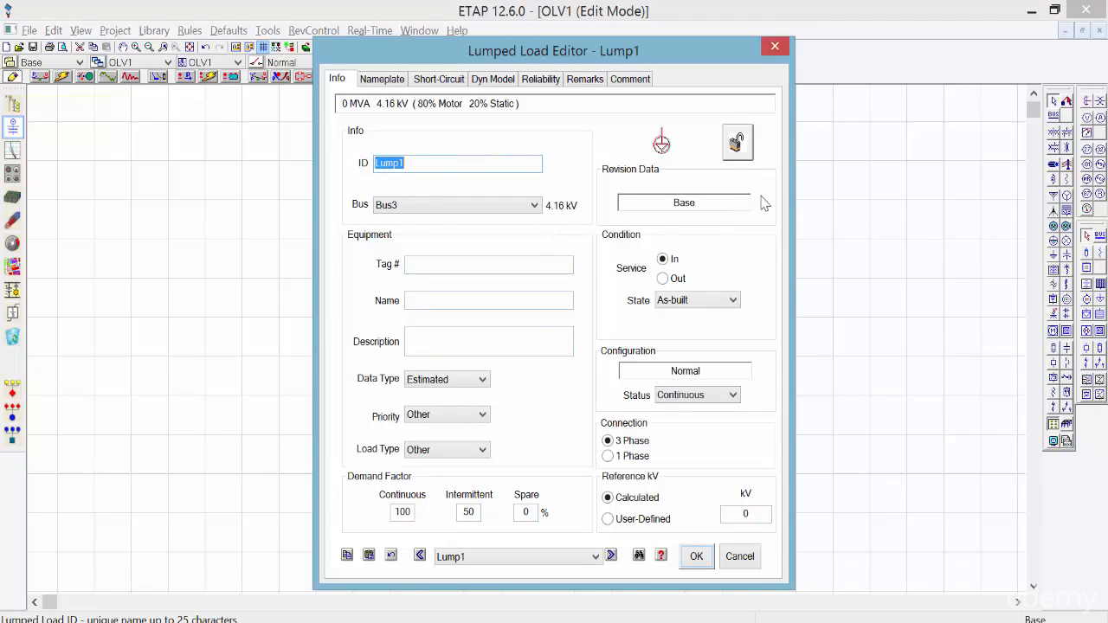
pyautogui.click(381, 80)
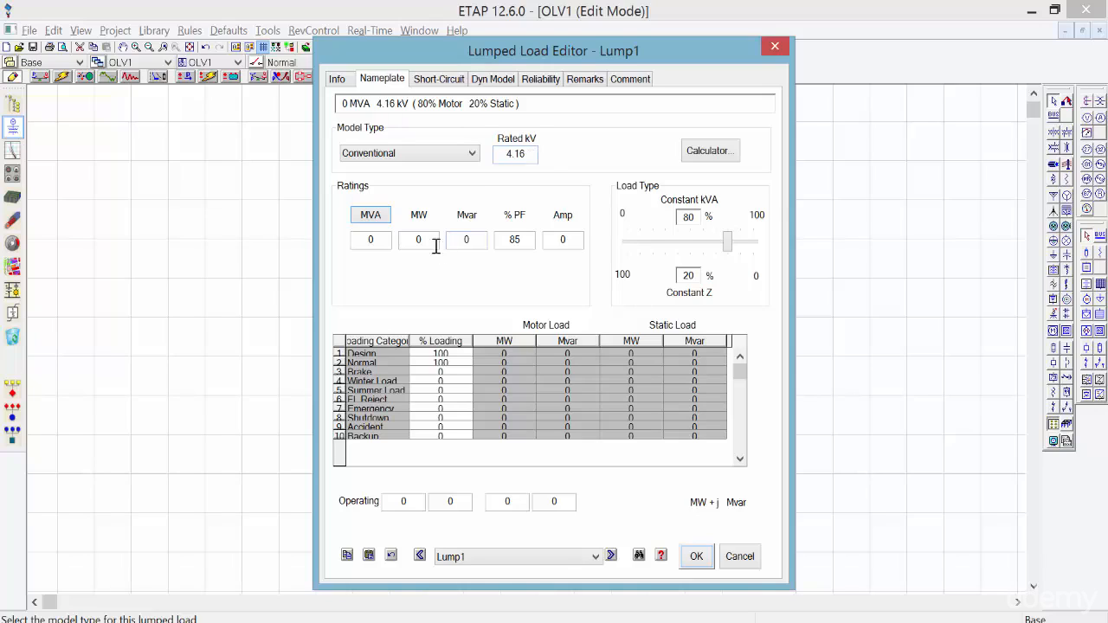
pyautogui.doubleClick(379, 239)
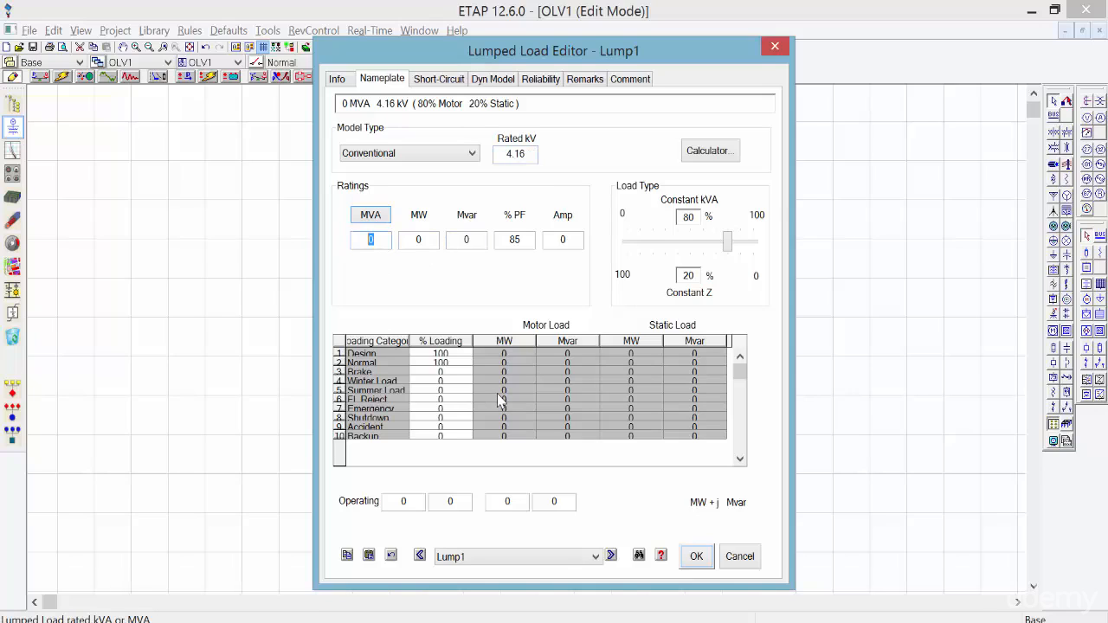
pyautogui.write('0.5')
pyautogui.click(371, 216)
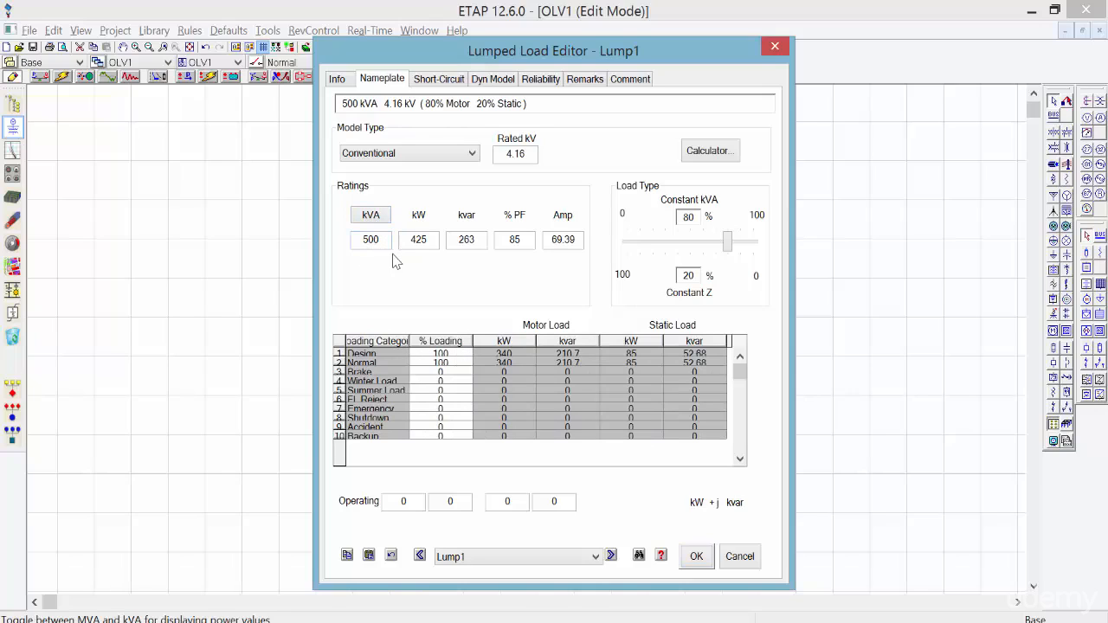
pyautogui.click(697, 556)
pyautogui.click(549, 480)
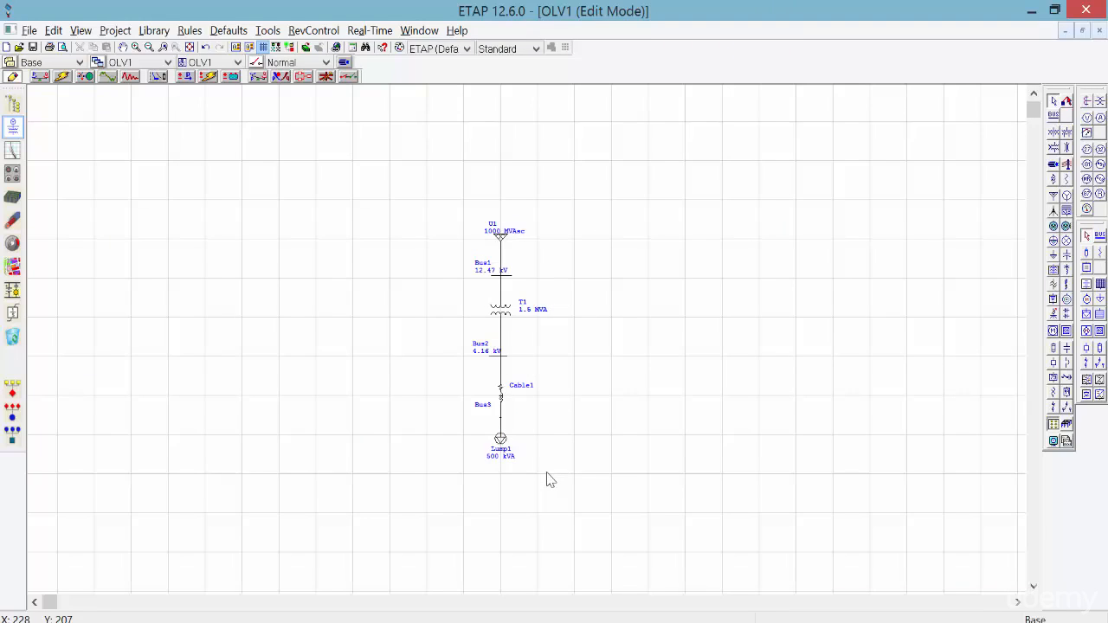